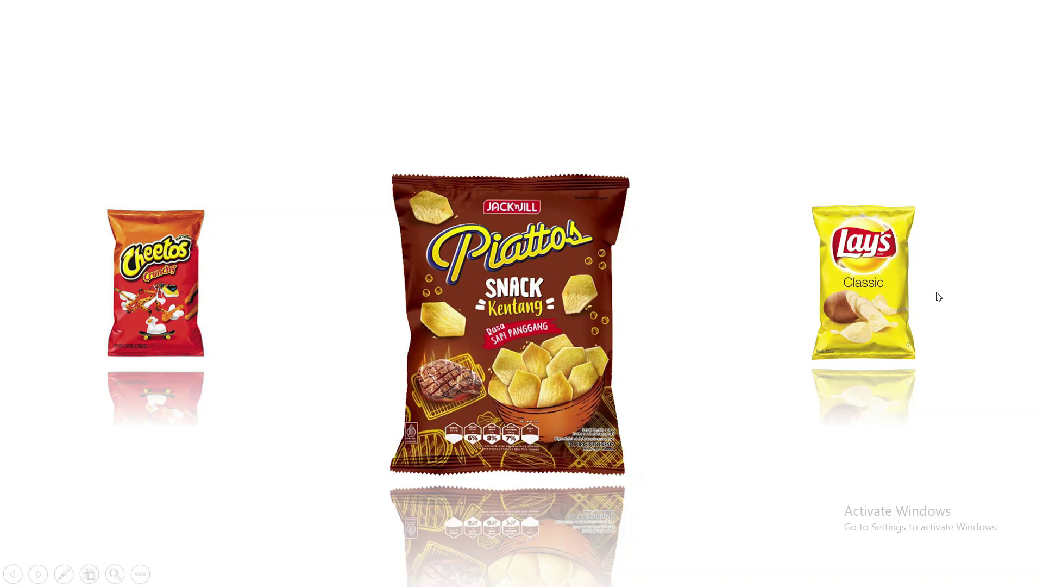
Play through the chip-bag carousel slideshow and exit from the black end screen to the editor.
click(460, 359)
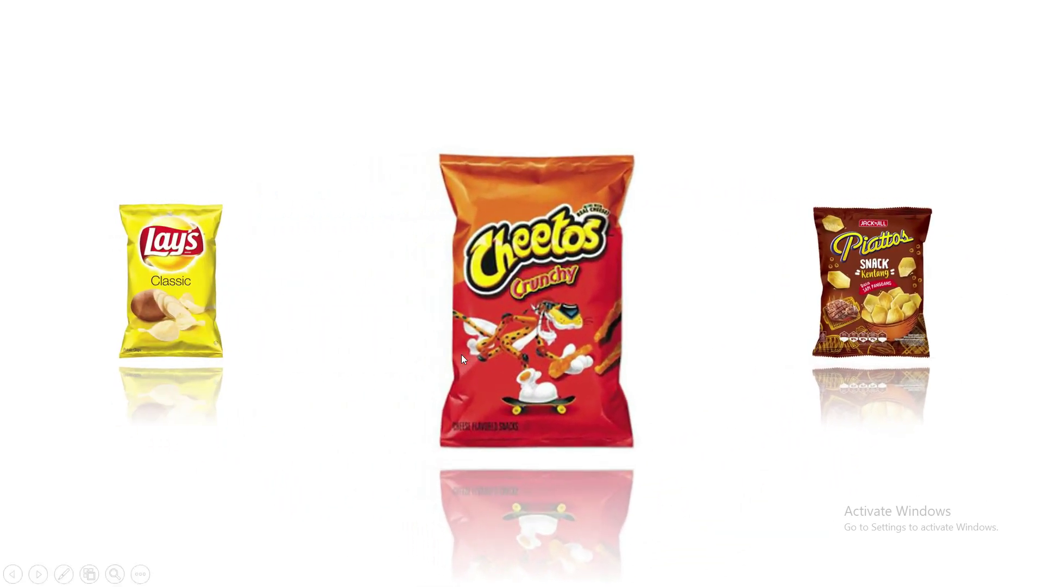
click(461, 356)
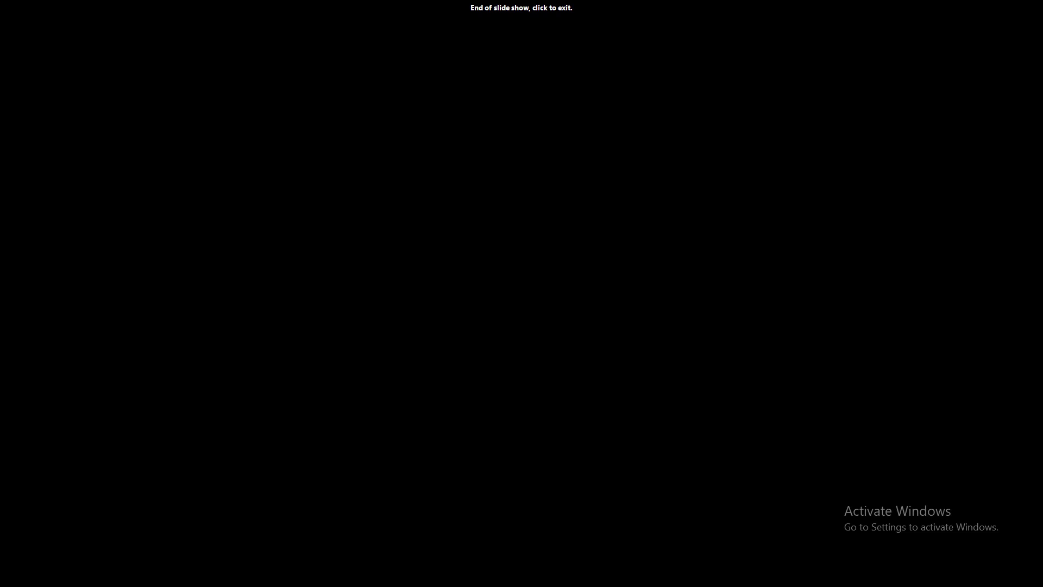
click(337, 469)
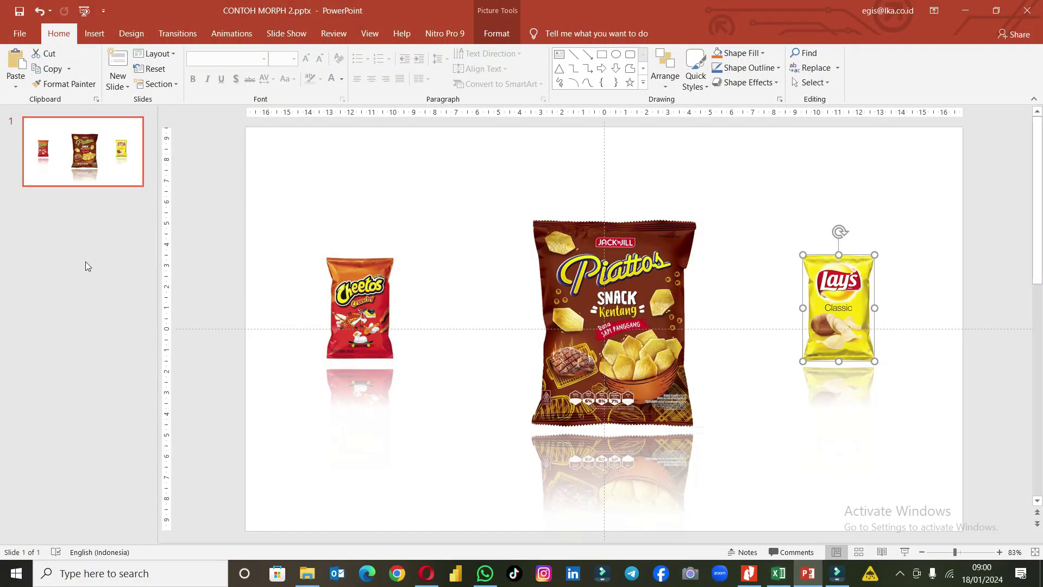
Make three copies of slide 1 with Duplicate Slide and Ctrl+D, then show slide 2.
right_click(117, 177)
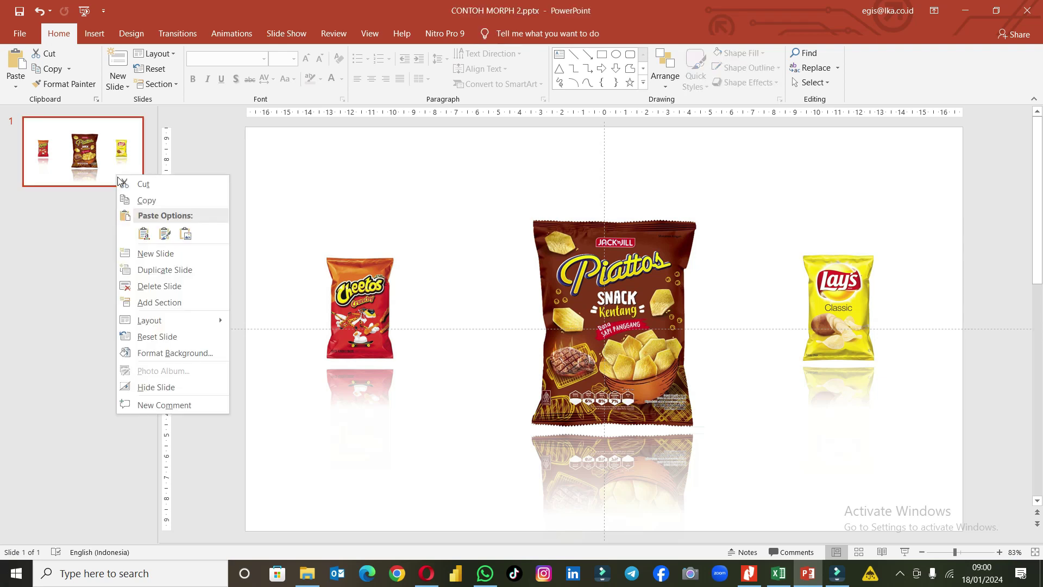
click(154, 270)
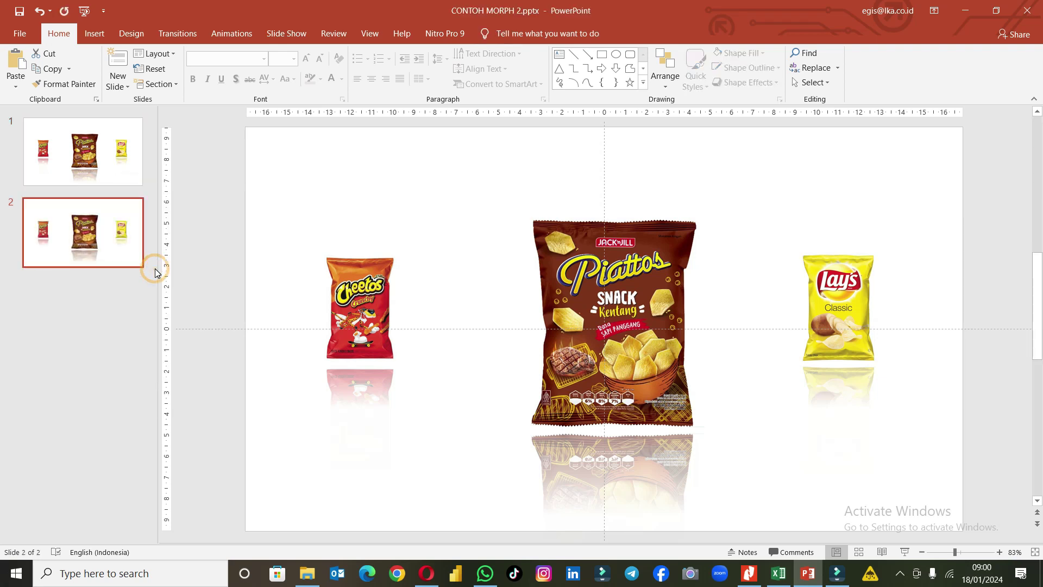
key(ctrl+d)
key(ctrl+d)
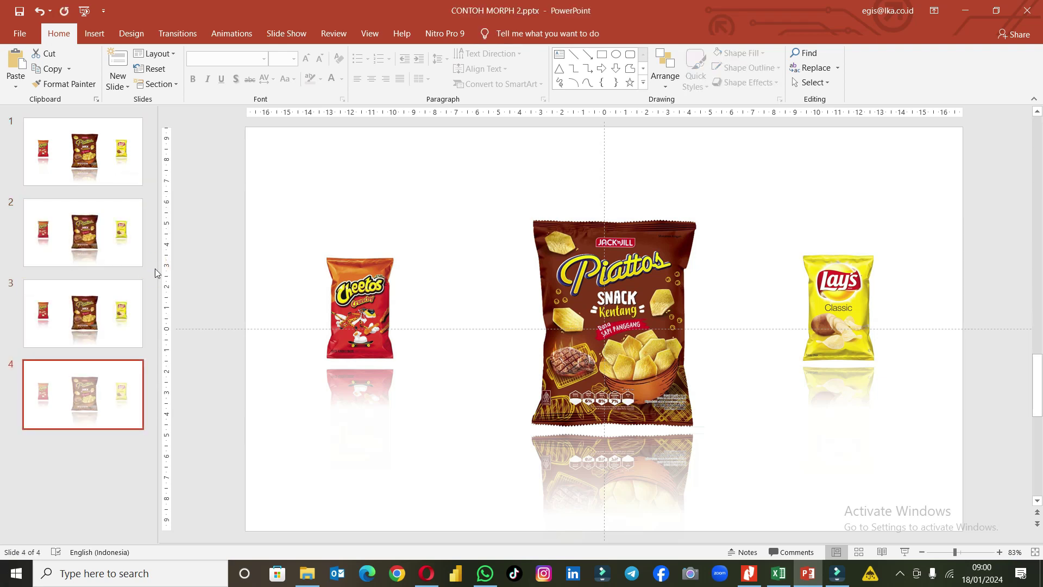
click(114, 251)
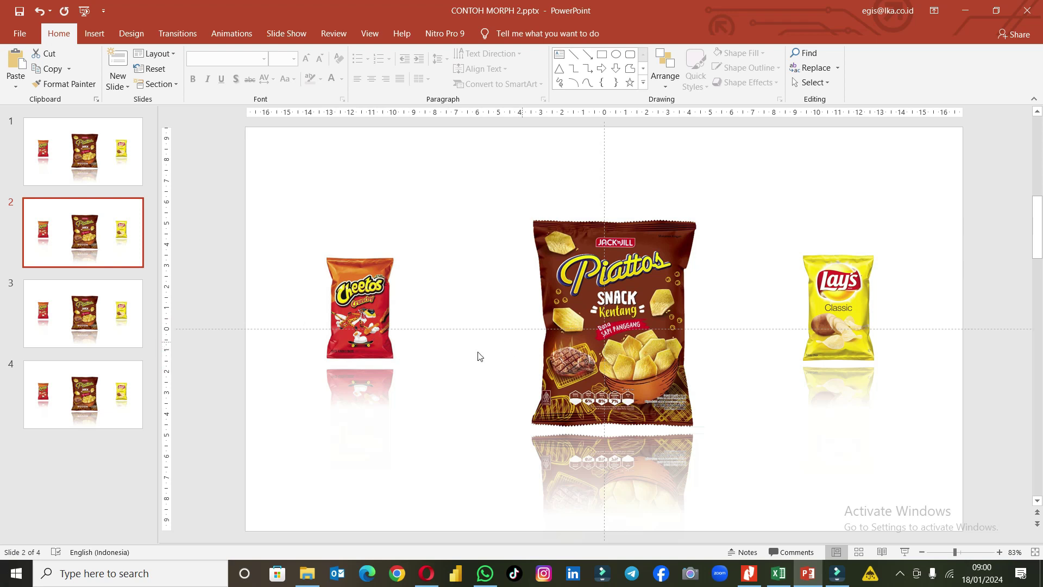
Move the Cheetos bag to the centre of slide 2 and enlarge it.
click(375, 325)
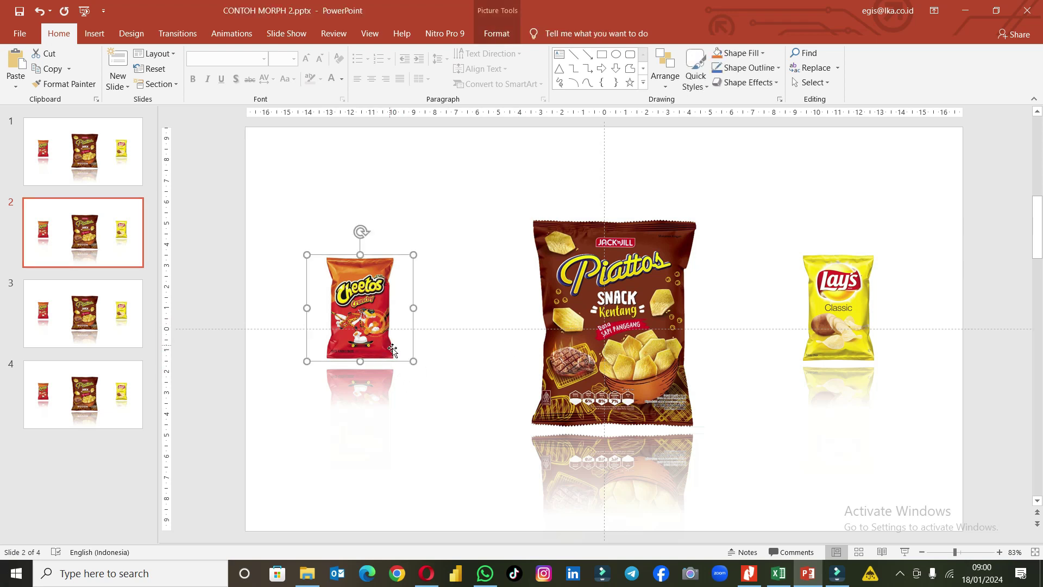
mouse_move(389, 313)
mouse_down()
mouse_move(613, 305)
mouse_move(593, 281)
mouse_up()
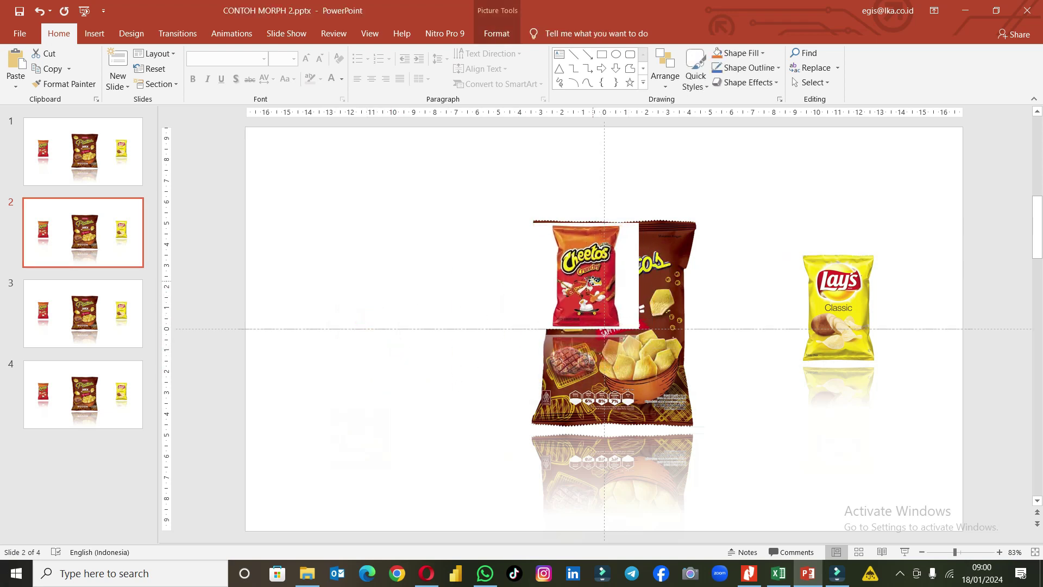
mouse_move(620, 328)
mouse_down()
mouse_move(717, 429)
mouse_move(706, 431)
mouse_up()
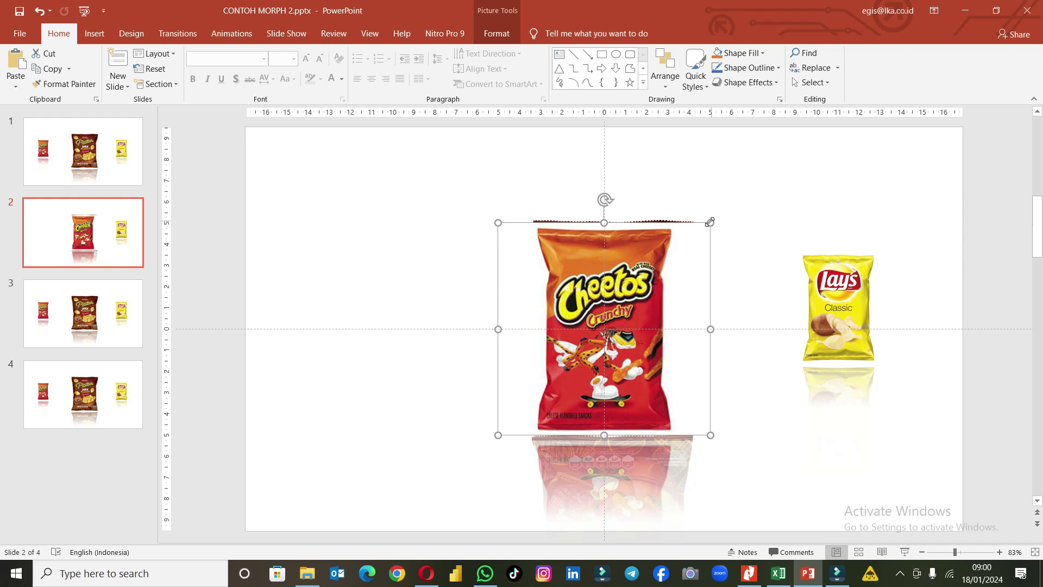
drag(709, 222, 717, 215)
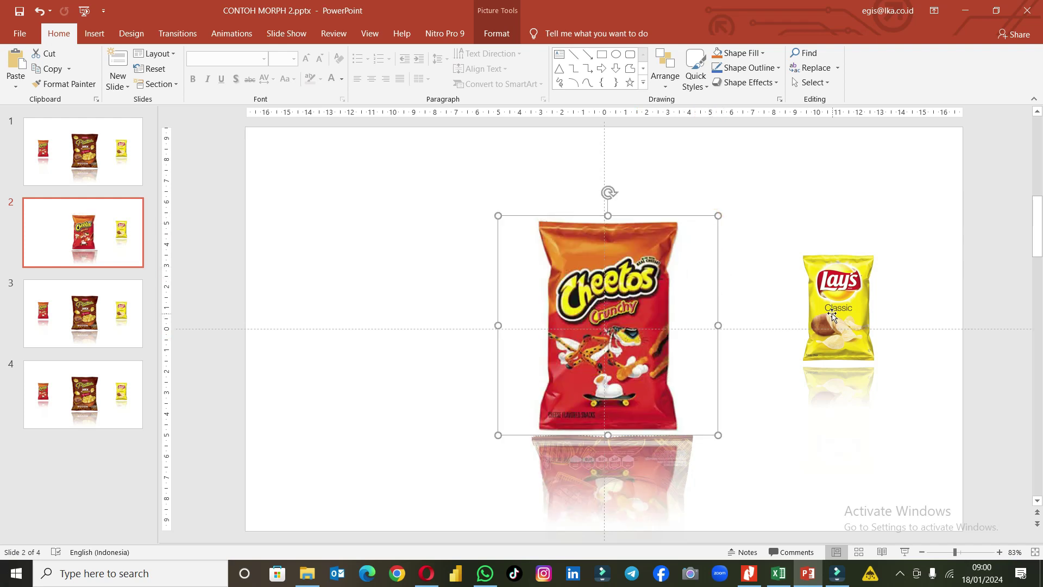
Move Lay's to the left, pull Piattos out to the right, and recentre Cheetos.
drag(833, 314, 344, 316)
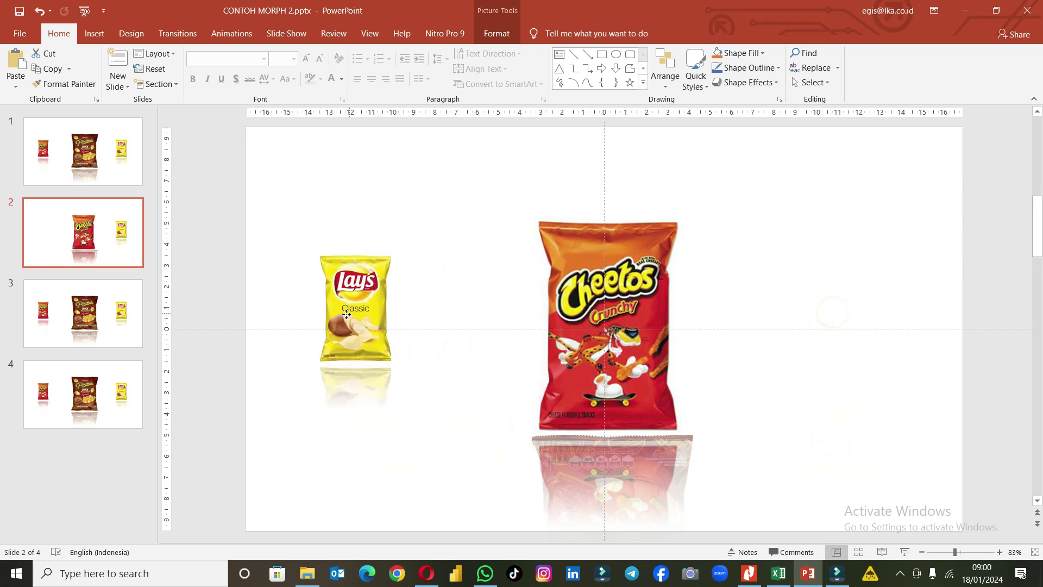
click(582, 319)
drag(581, 318, 523, 320)
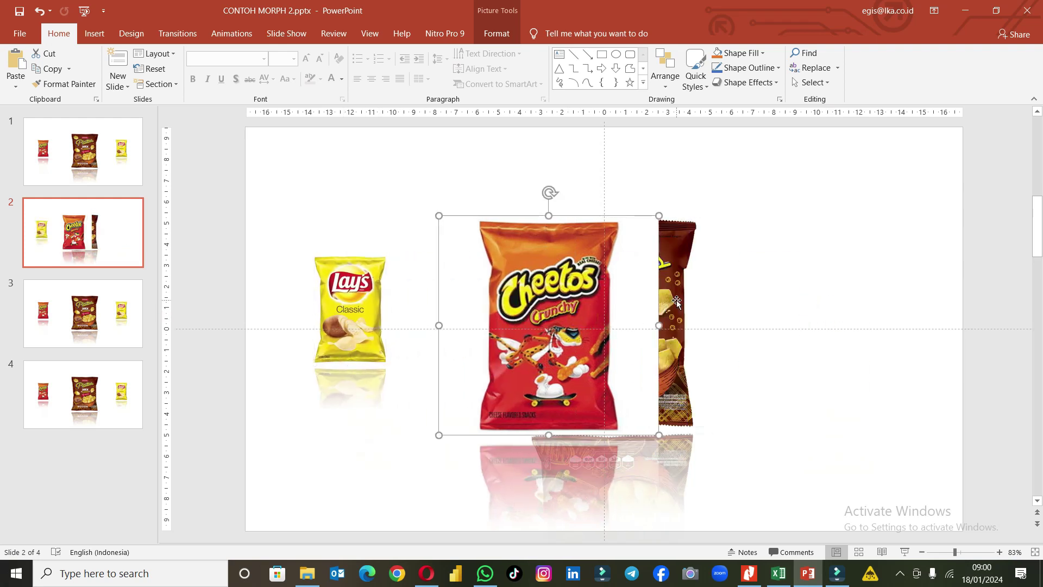
drag(635, 309, 814, 305)
drag(565, 318, 622, 317)
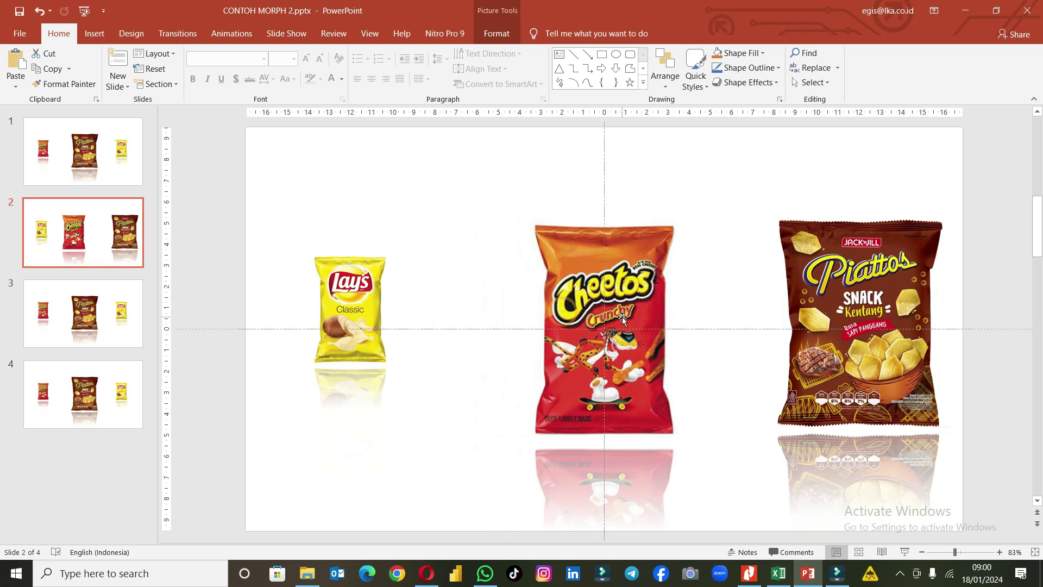
click(335, 310)
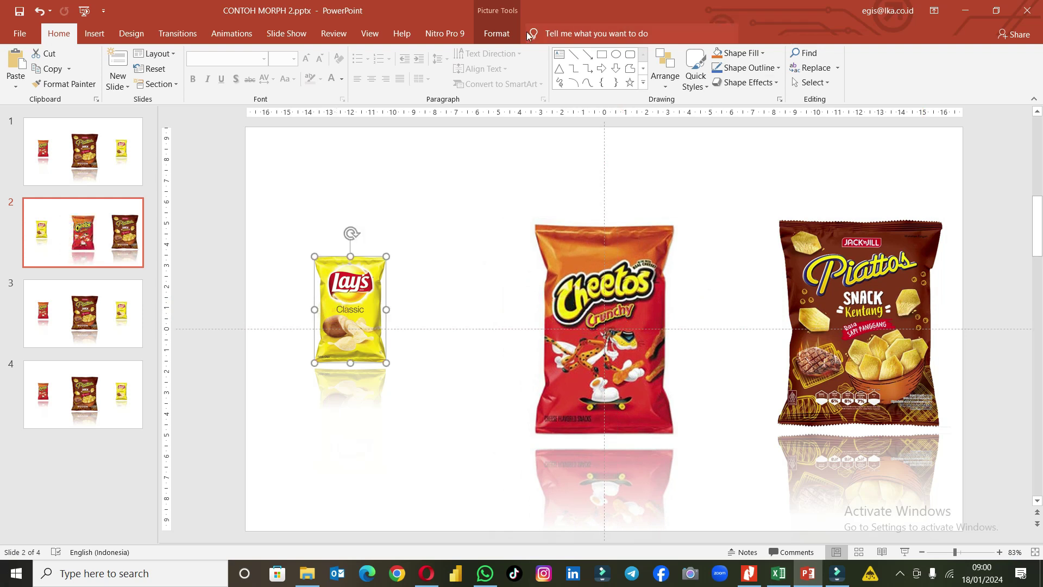
Shrink Piattos to 5 cm height on the right and align Lay's with it.
click(502, 34)
click(871, 276)
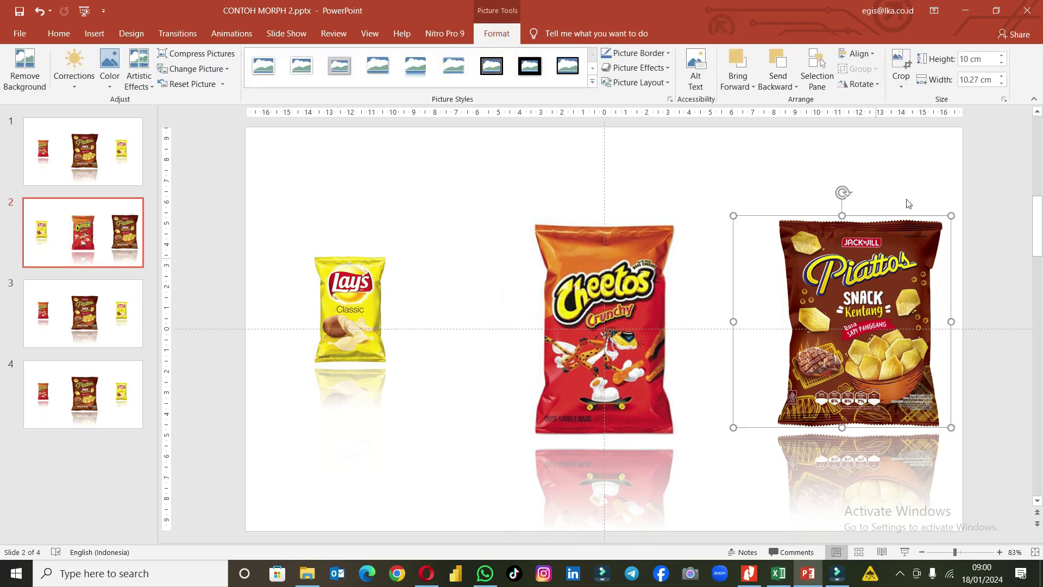
click(979, 63)
text(5)
key(Return)
drag(778, 268, 830, 335)
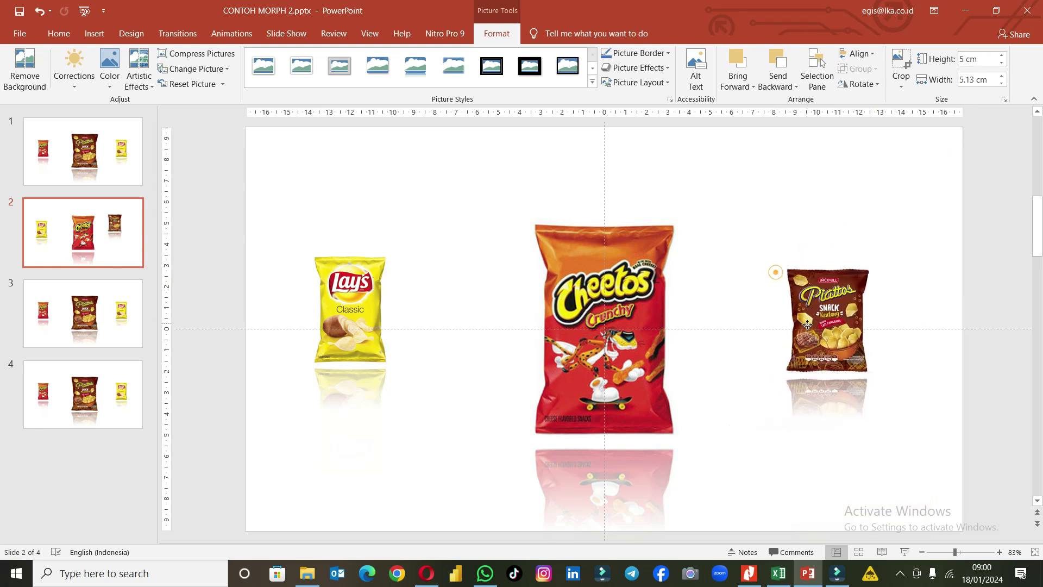
drag(341, 304, 341, 333)
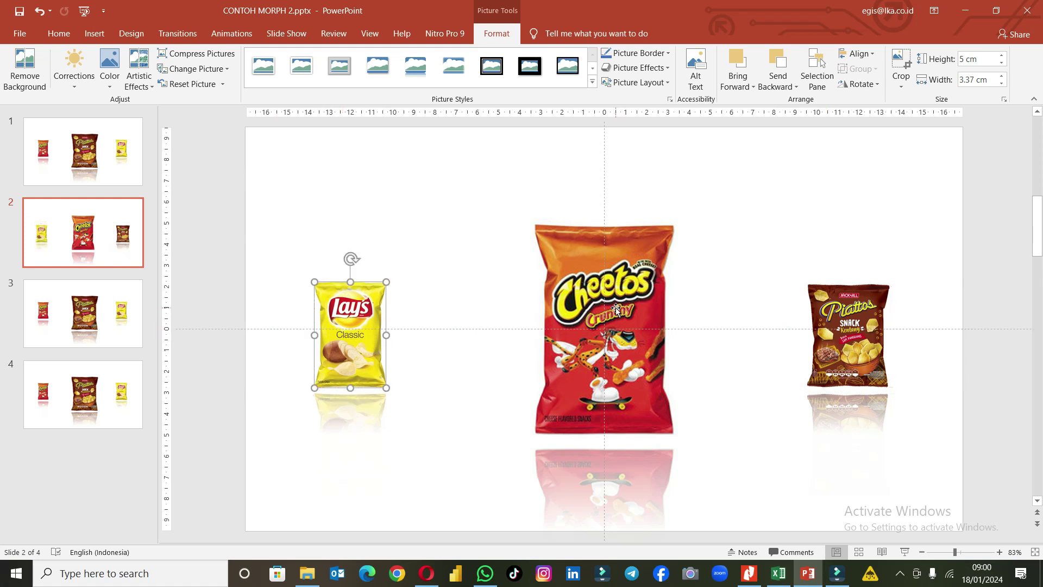
On slide 3, move the Lay's bag onto the centre of the slide.
click(111, 320)
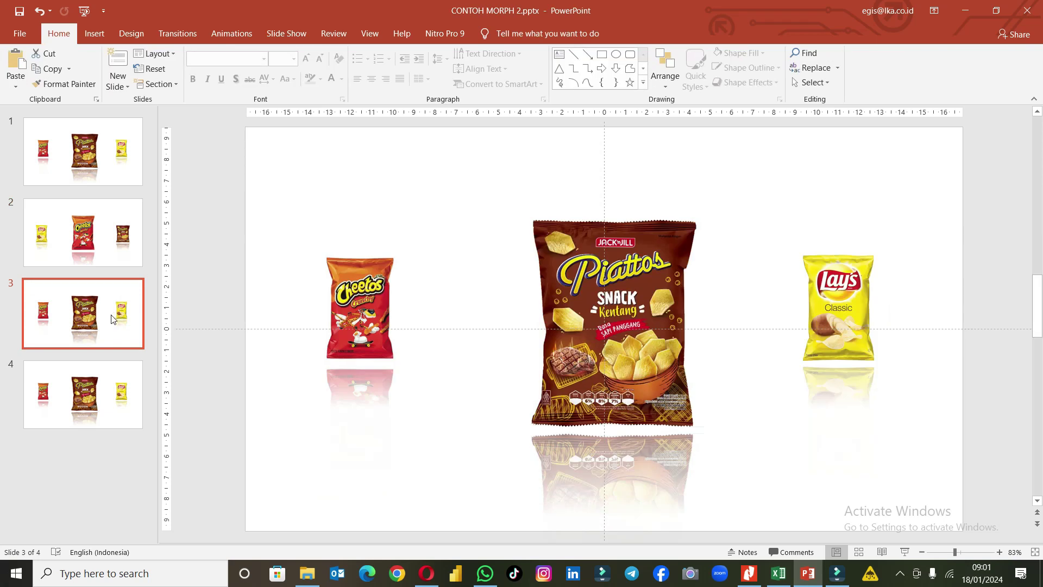
click(107, 259)
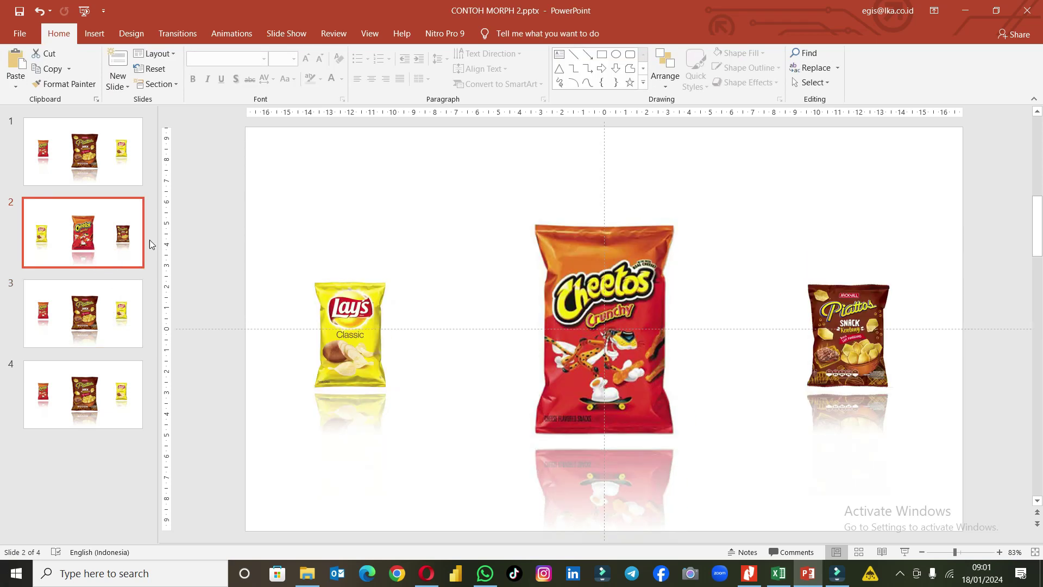
click(102, 334)
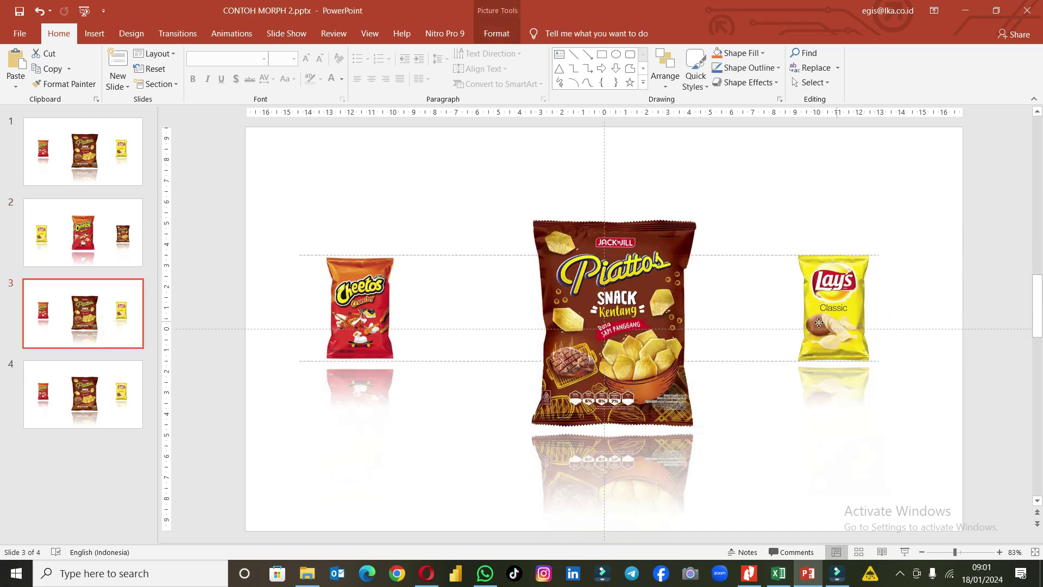
drag(842, 322, 599, 345)
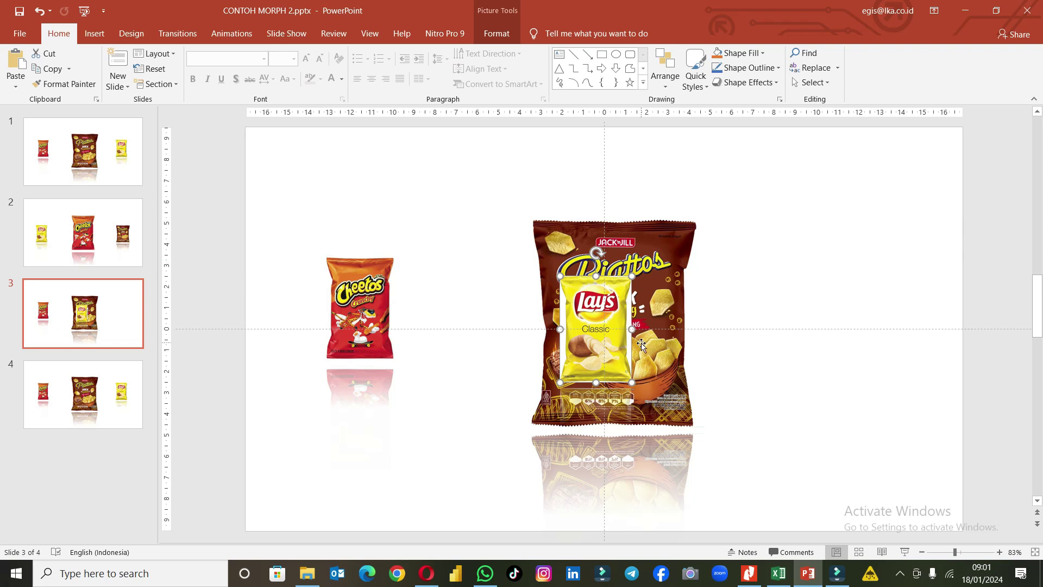
drag(613, 337, 585, 277)
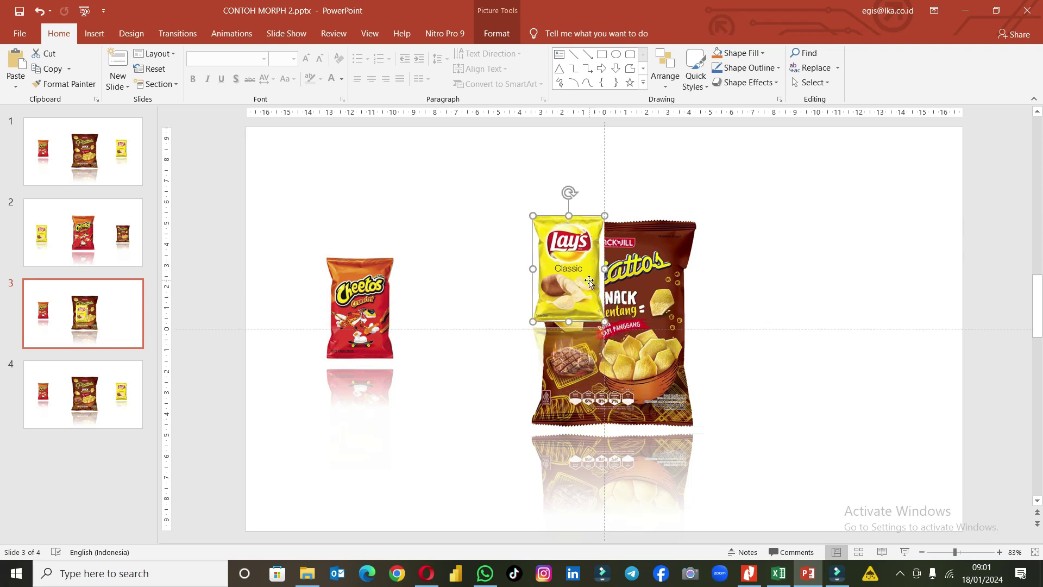
Enlarge the Lay's bag to 10 cm height and centre it.
click(485, 31)
click(970, 60)
text(10)
key(Return)
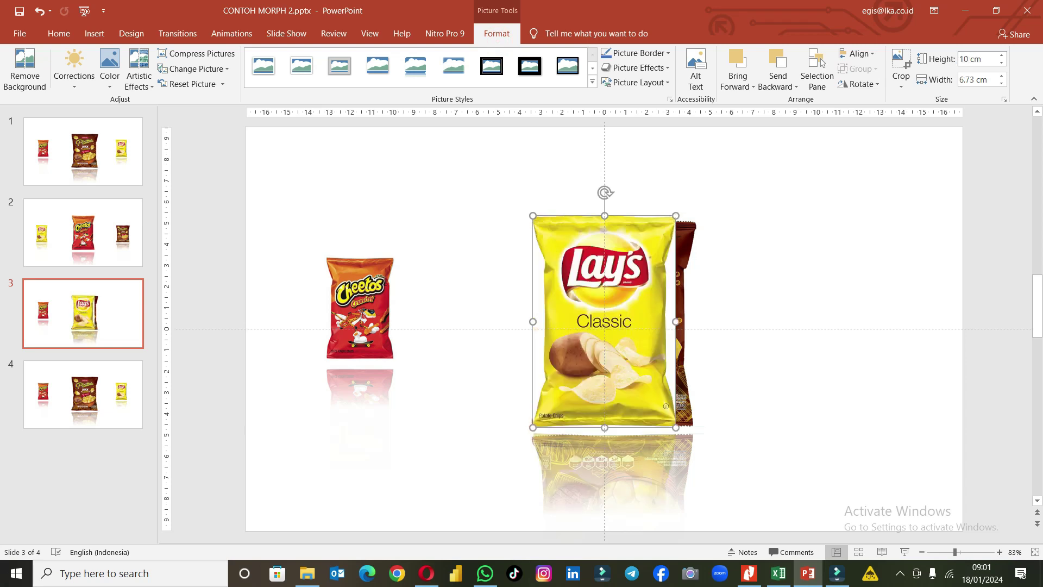
drag(664, 303, 675, 305)
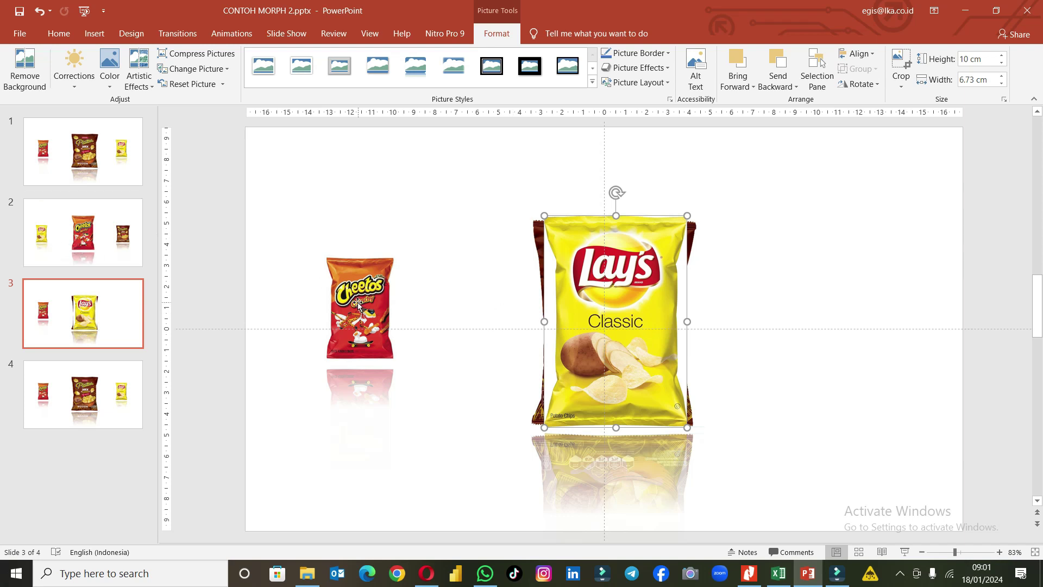
Shrink the Piattos bag to 5 cm height and place it on the left.
click(365, 313)
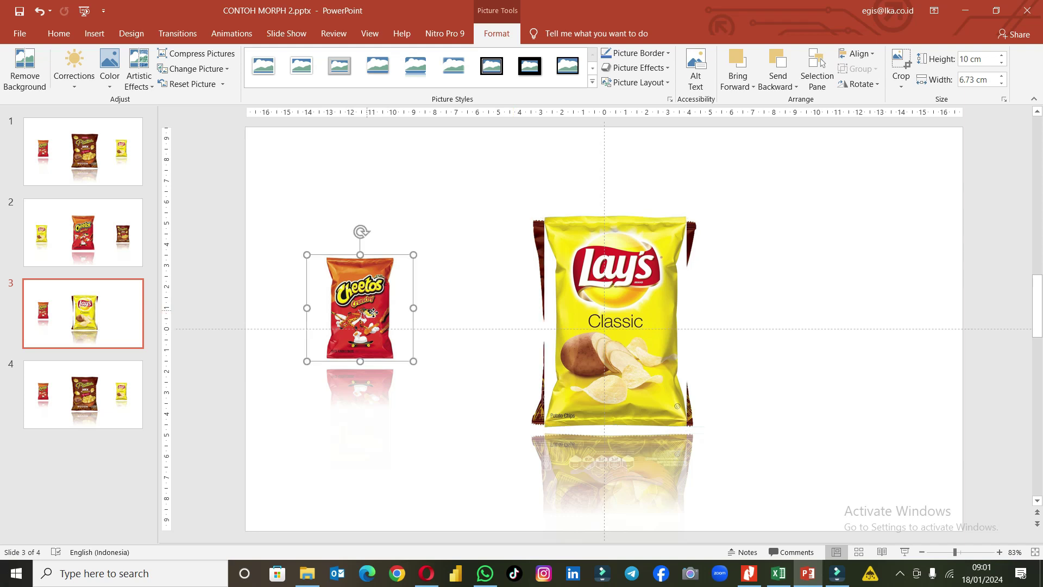
click(628, 303)
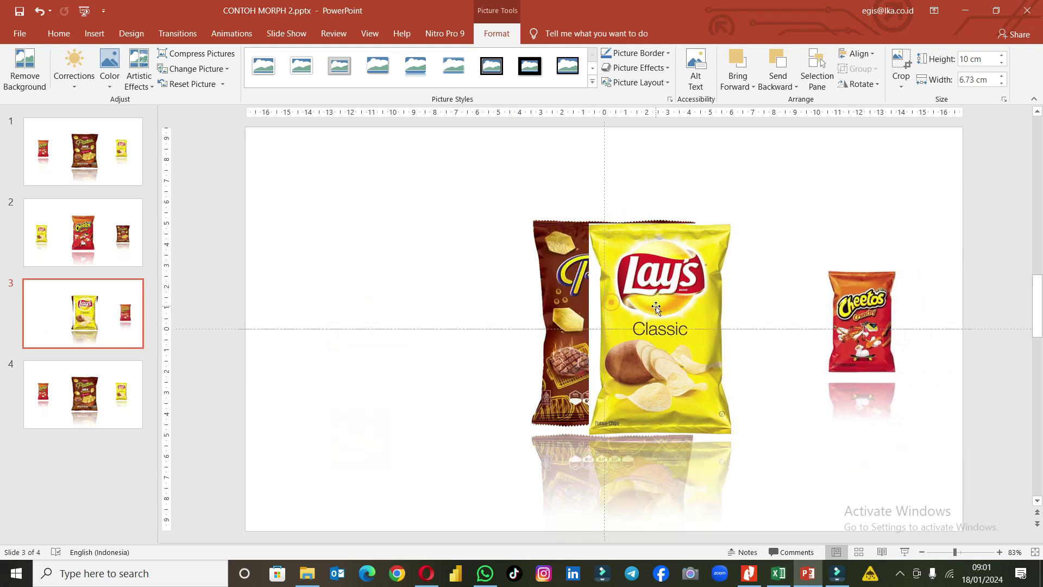
click(557, 285)
drag(625, 305, 588, 299)
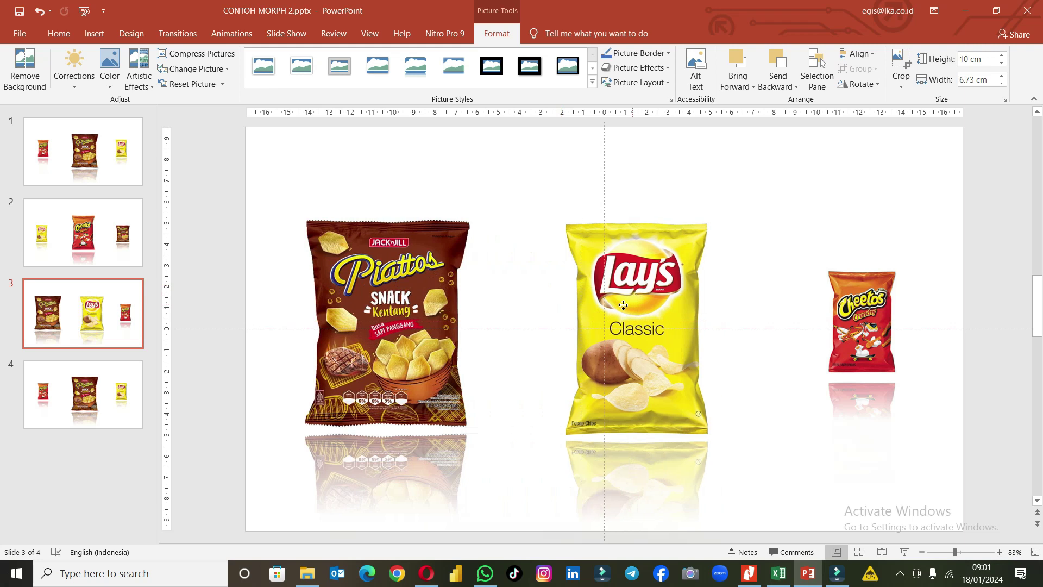
click(426, 290)
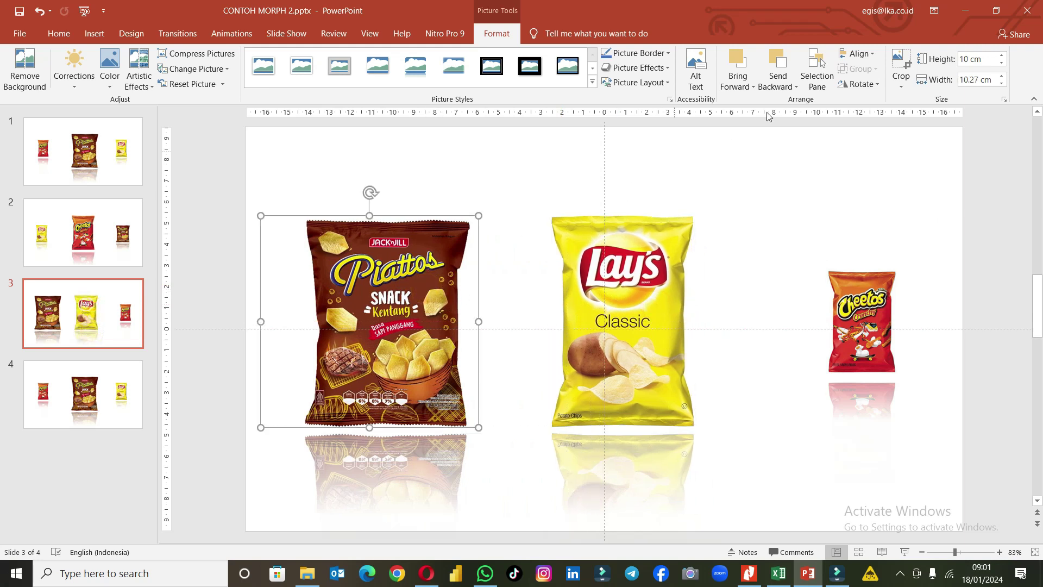
click(986, 58)
text(5 cm)
key(Return)
drag(331, 281, 350, 326)
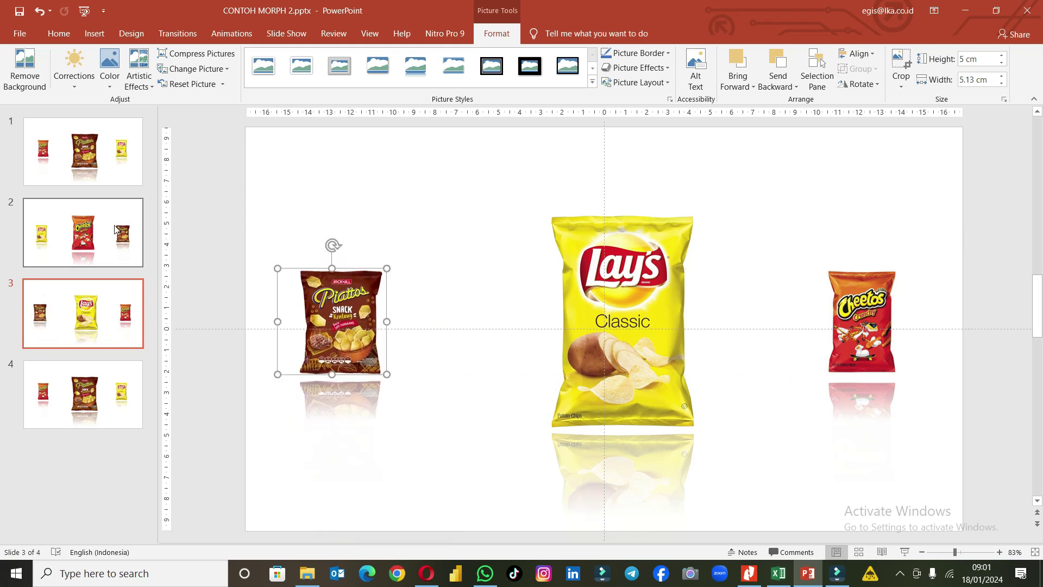
After comparing with slides 1 and 2, move Piattos back to centre at 10 cm height.
click(100, 181)
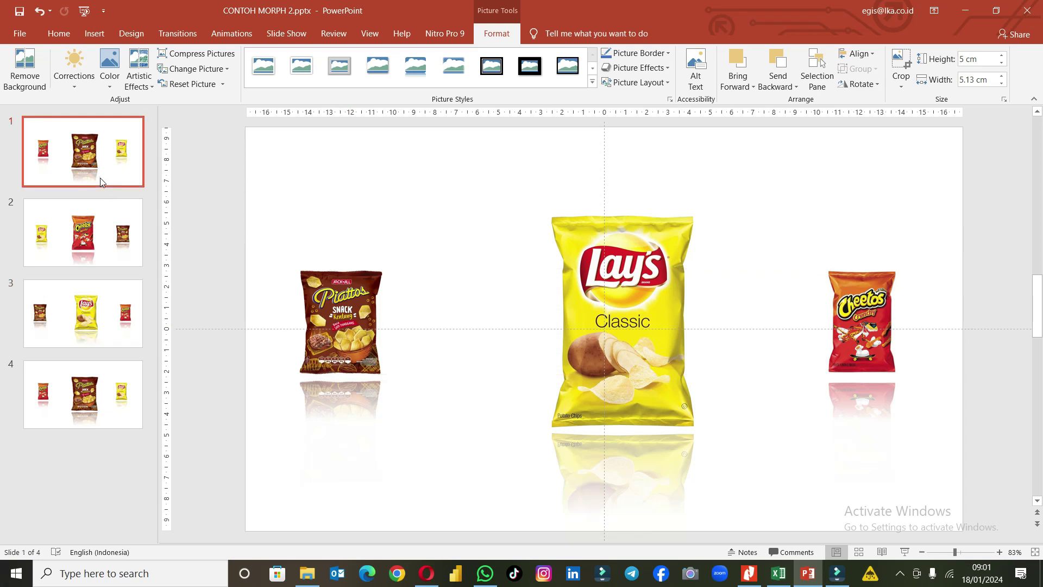
click(76, 222)
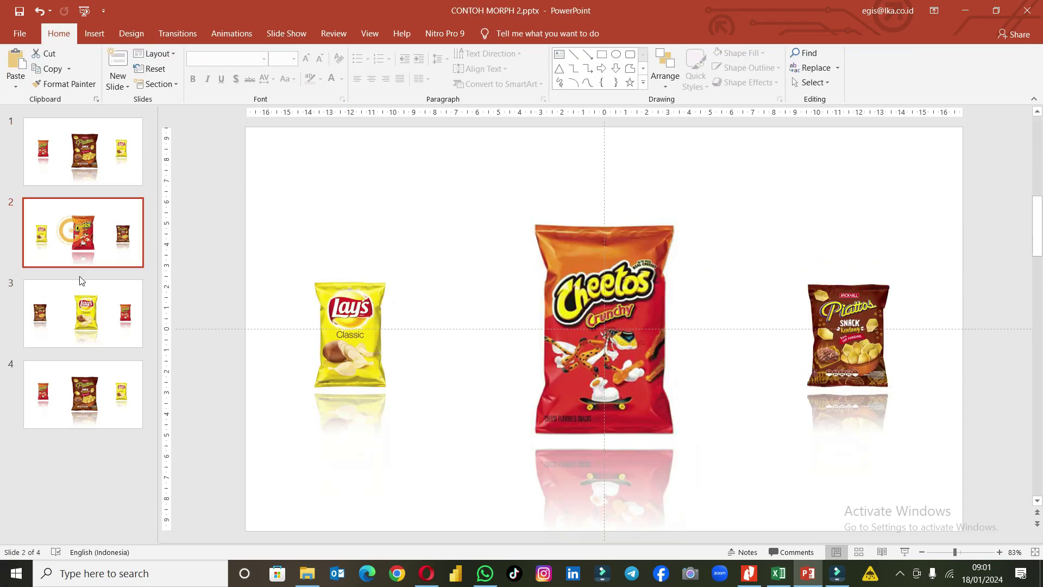
click(88, 314)
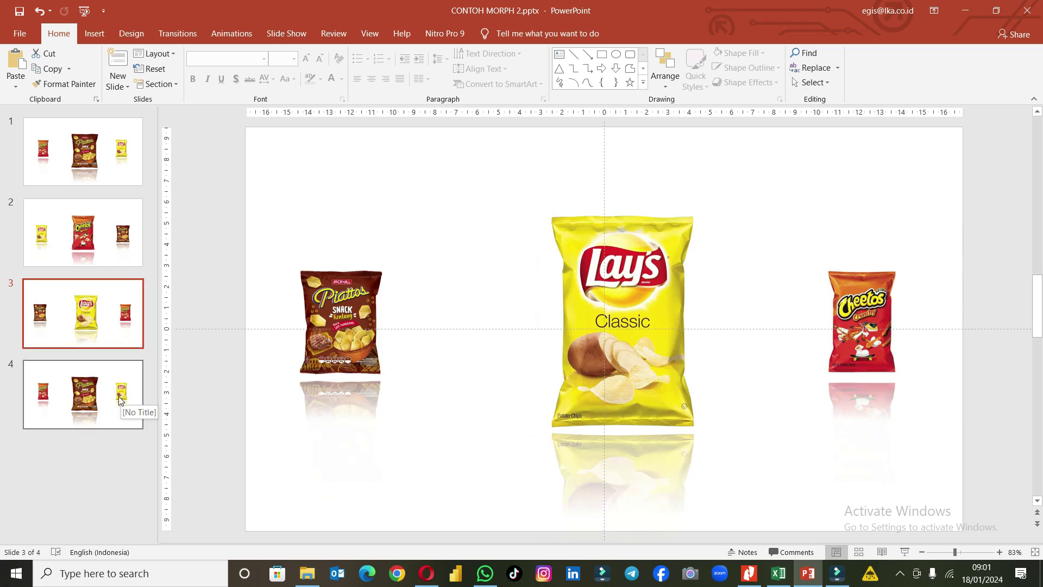
drag(350, 338, 559, 284)
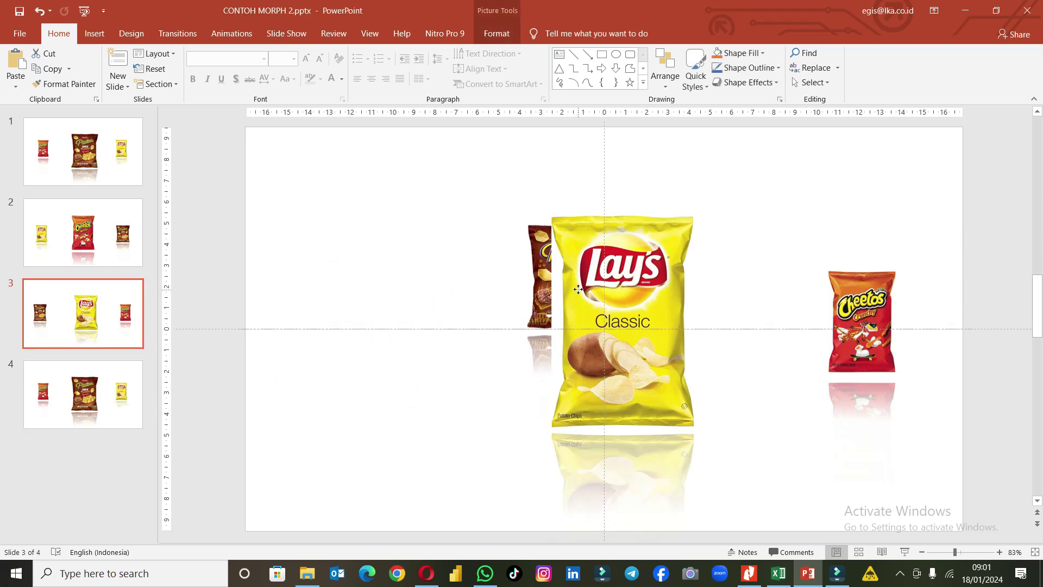
click(496, 33)
text(10)
key(Return)
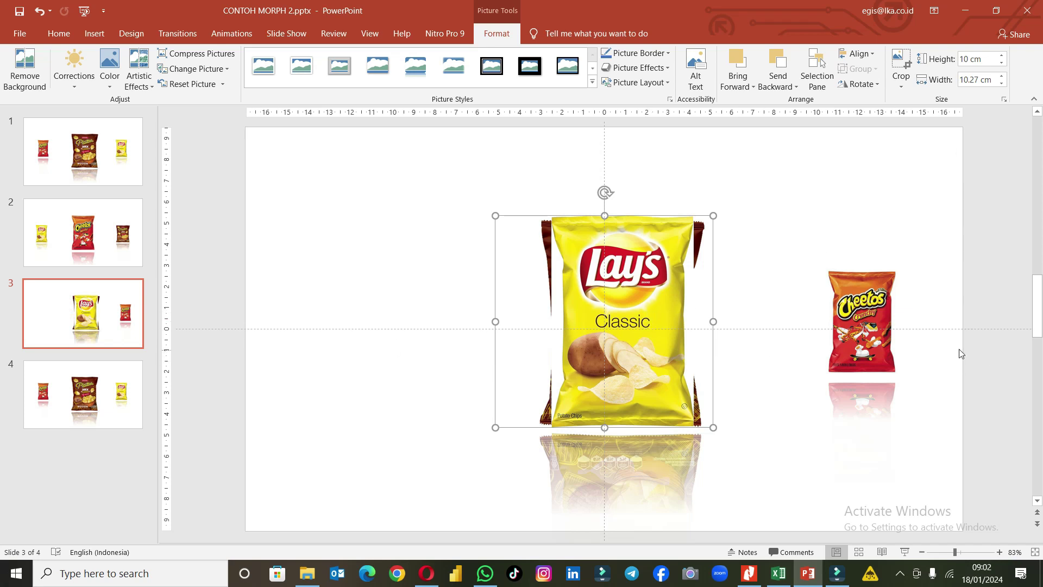
Move Cheetos left, centre Lay's, and shrink Piattos to 5 cm on the right.
drag(858, 347, 341, 348)
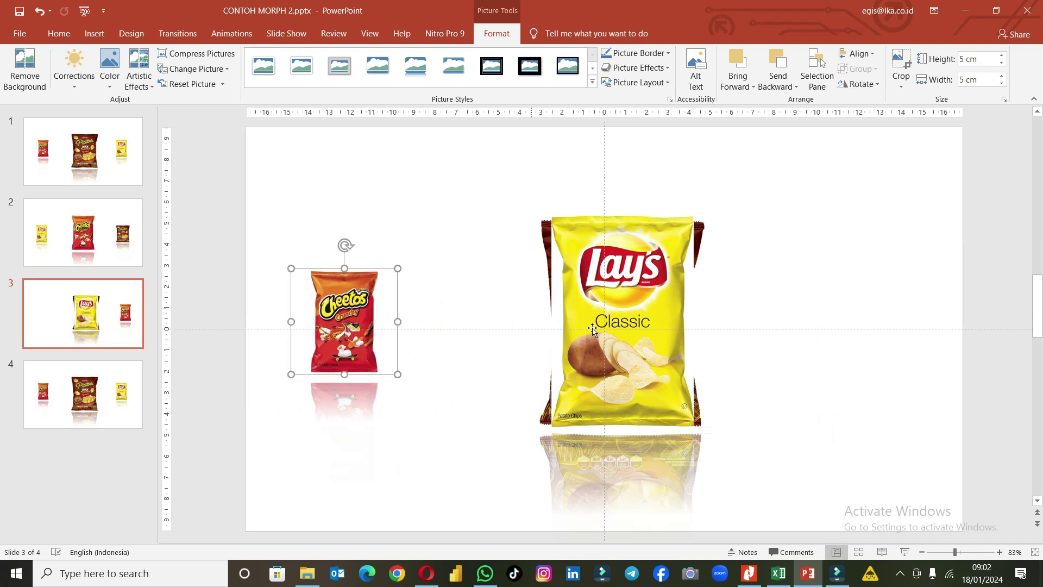
drag(592, 328, 532, 326)
drag(682, 300, 890, 300)
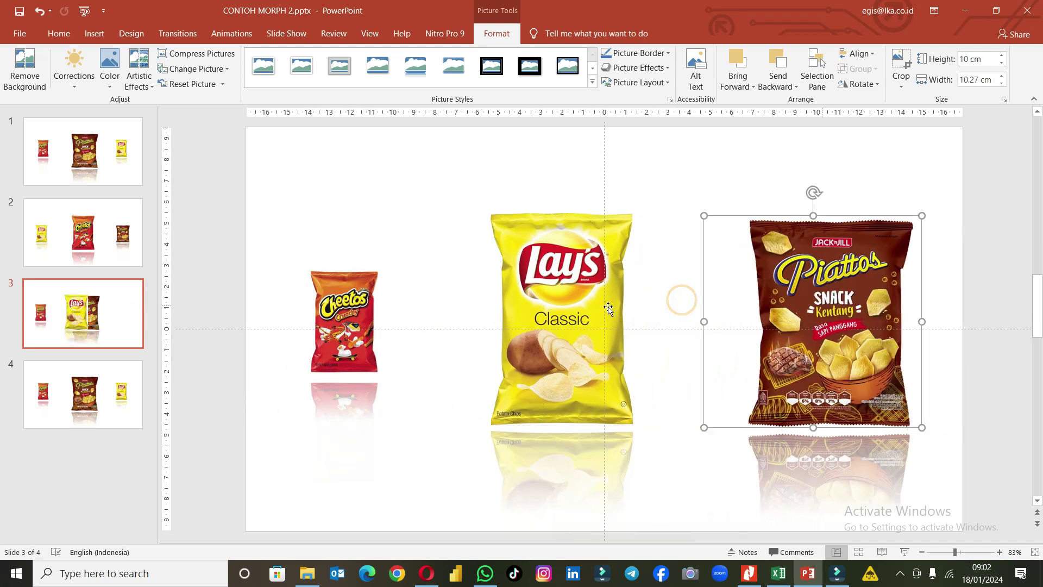
click(979, 59)
text(5)
key(Return)
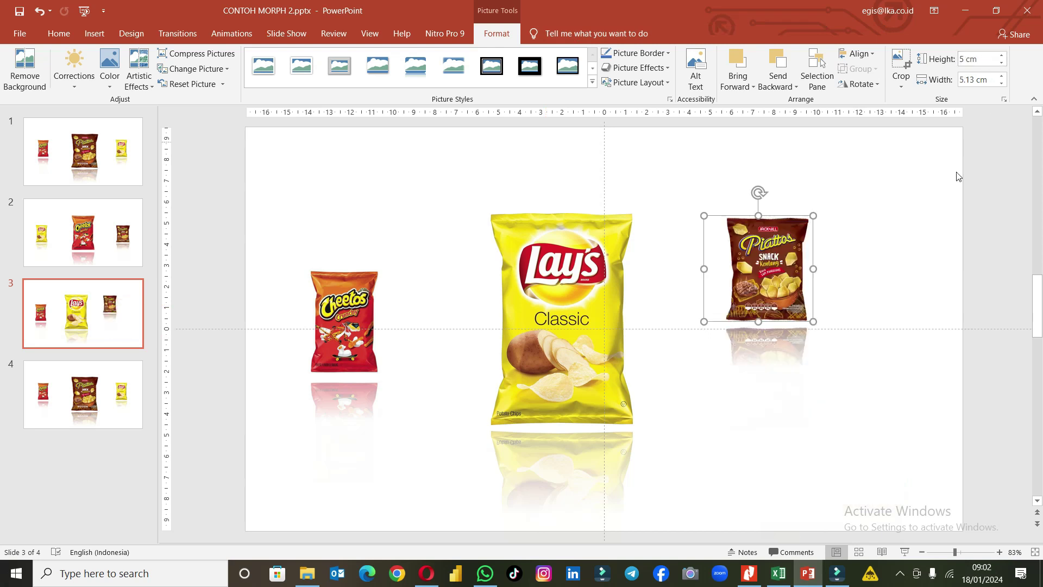
drag(761, 264, 847, 317)
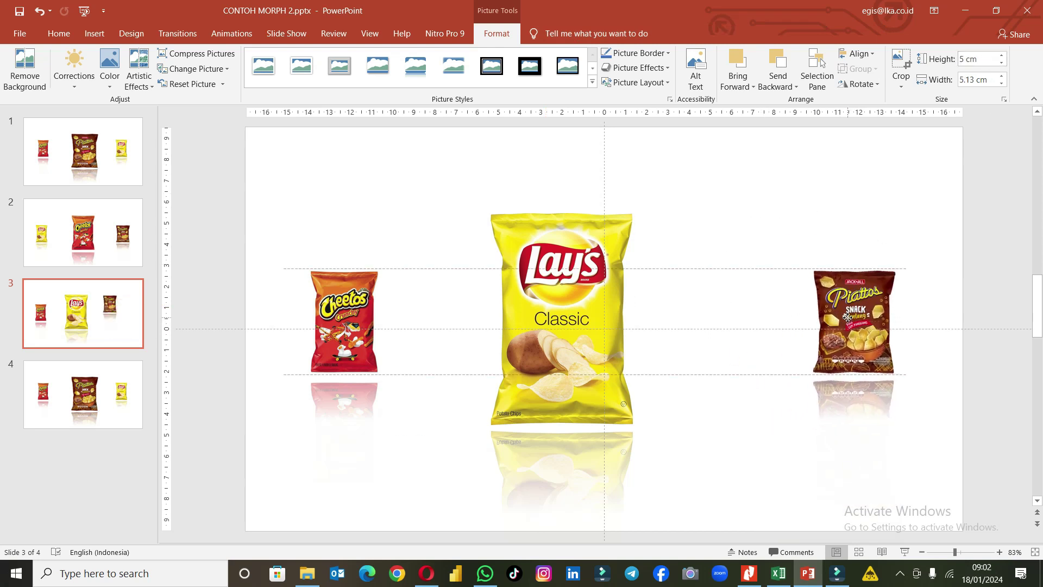
drag(565, 298, 597, 300)
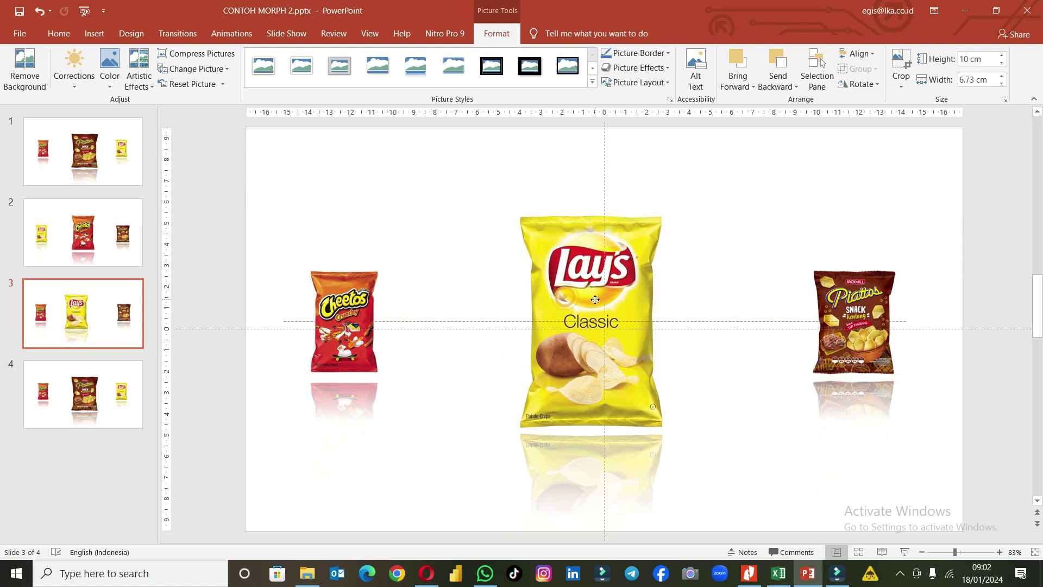
click(840, 310)
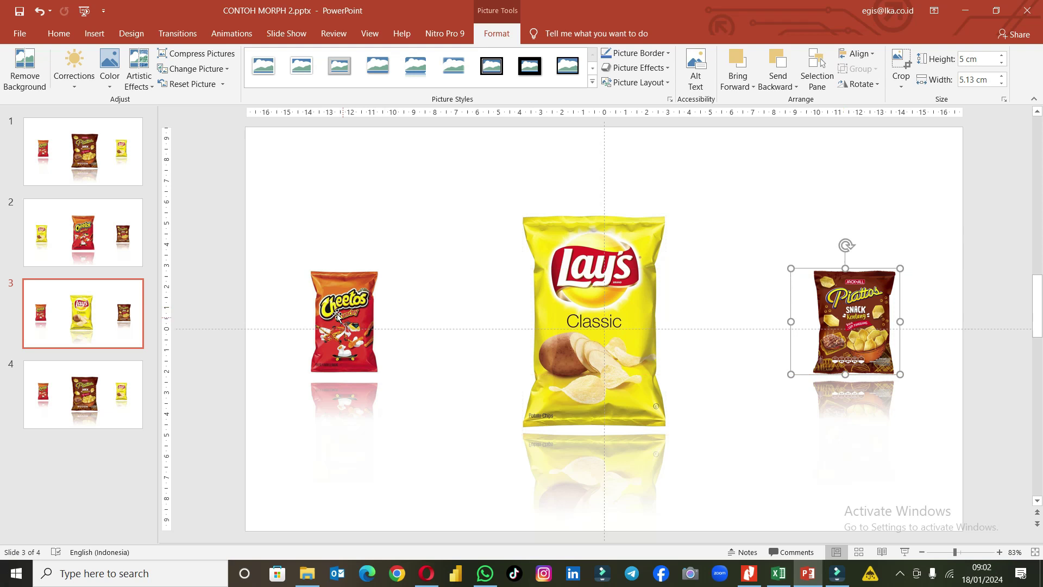
Review all four slides, then apply the Morph transition to slides 2–4.
click(128, 165)
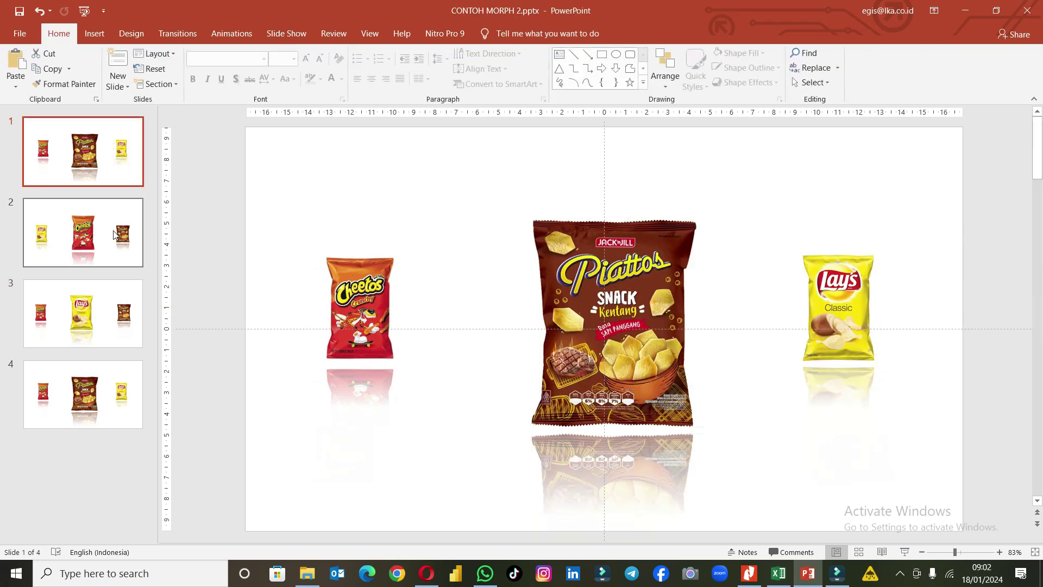
click(114, 235)
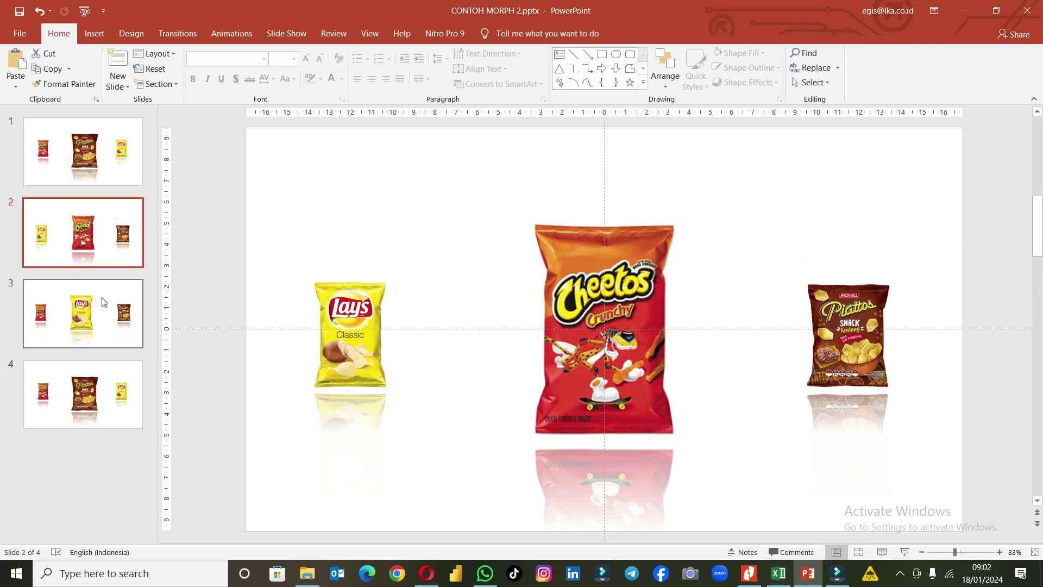
click(103, 302)
click(101, 375)
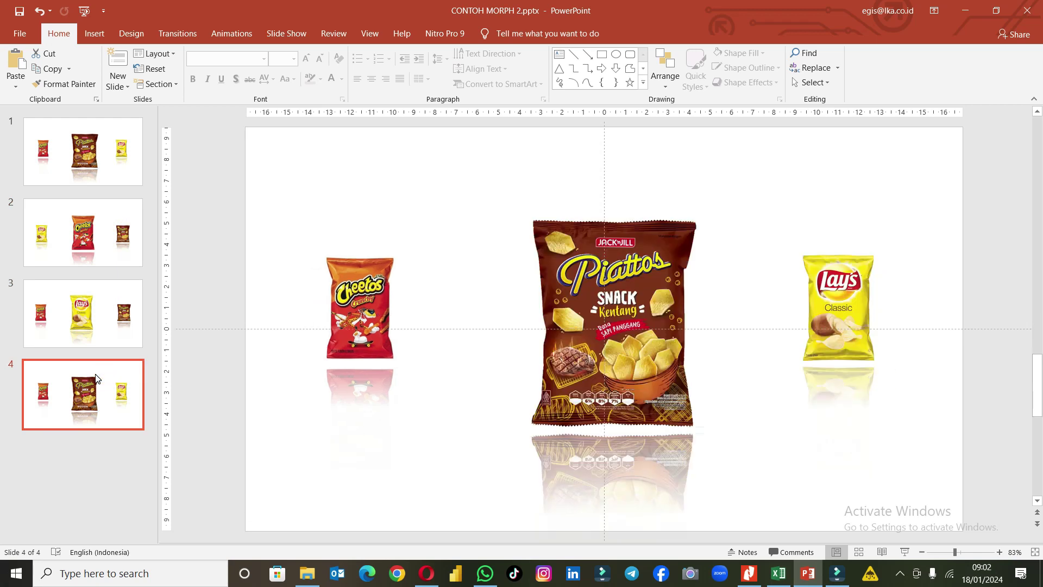
click(103, 247)
ctrl+click(130, 340)
ctrl+click(122, 377)
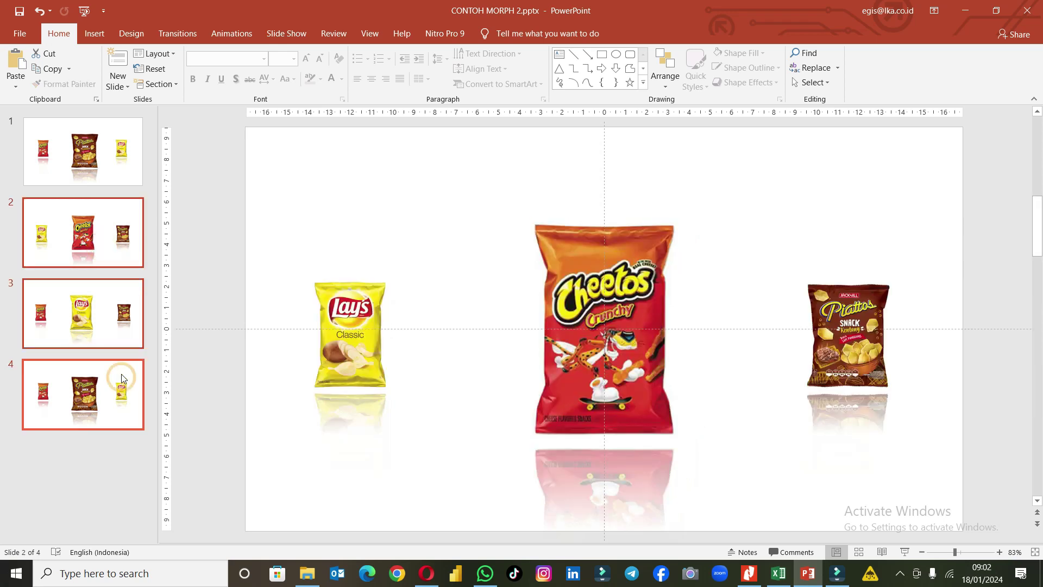
click(178, 33)
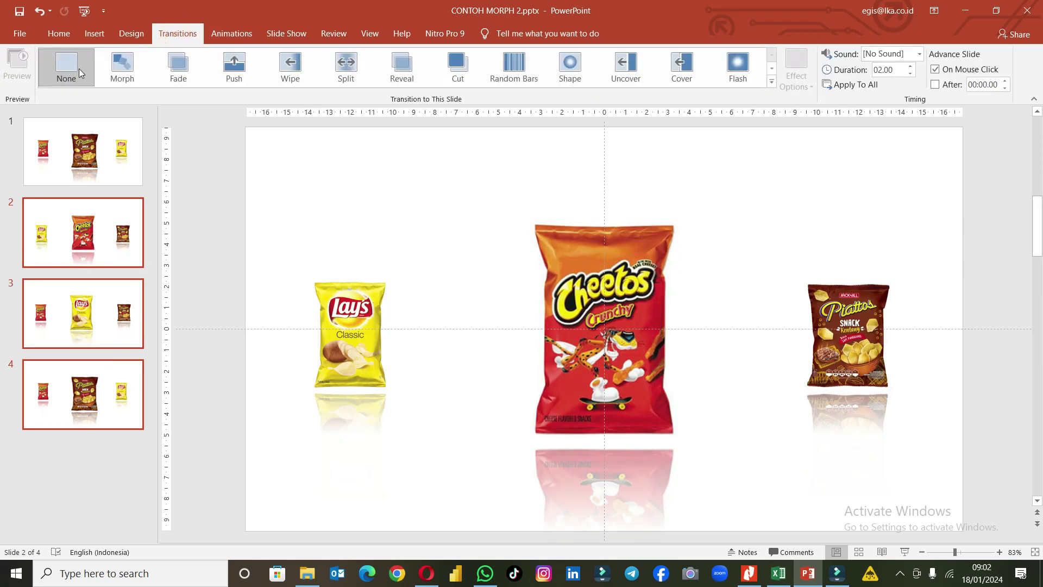
click(122, 67)
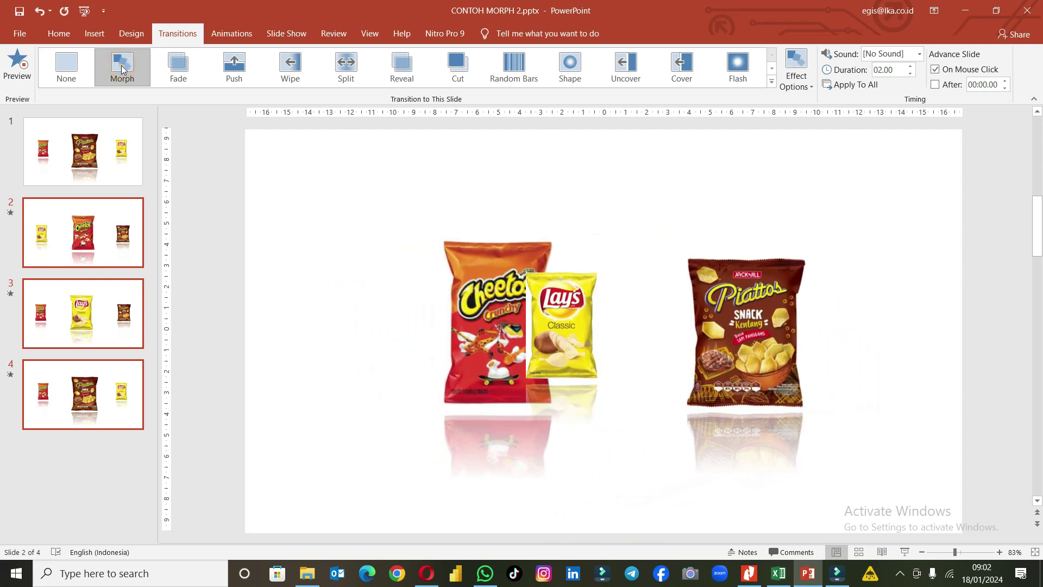
Send the Piattos bag on slide 2 to the back.
click(76, 233)
click(849, 320)
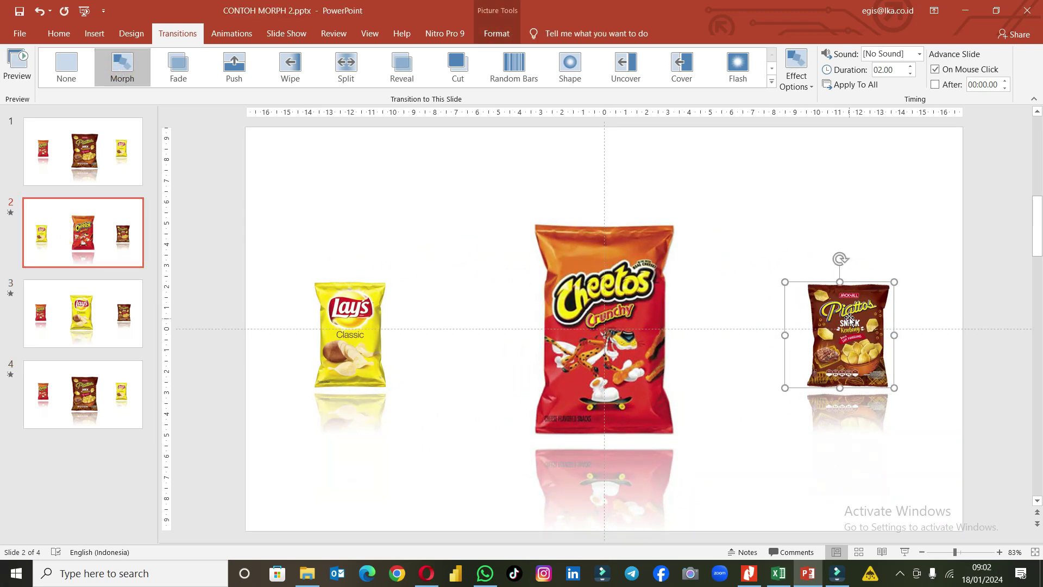
click(497, 33)
click(780, 84)
click(789, 118)
scroll(379, 206, down, 1)
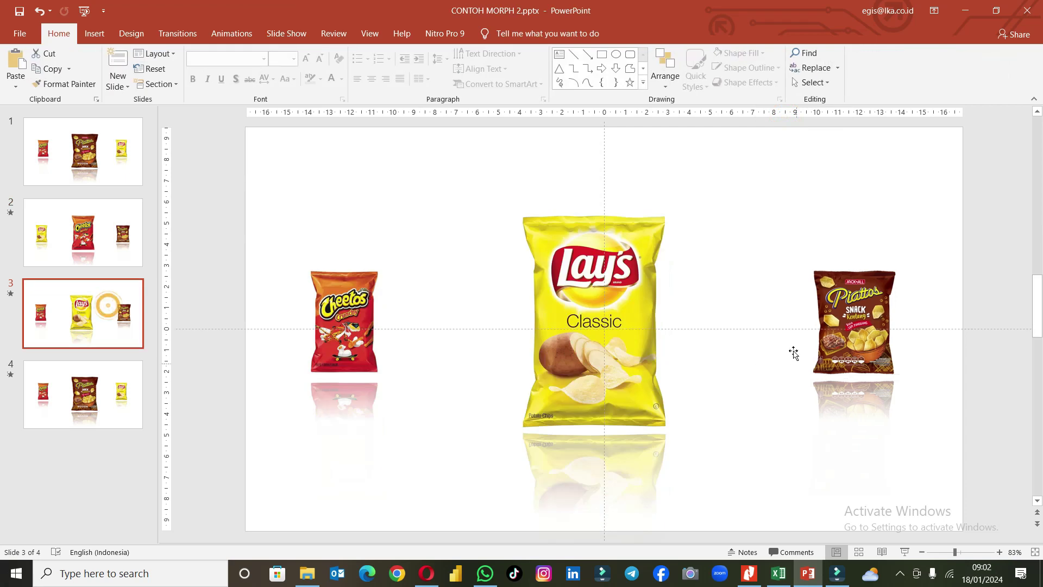
click(846, 331)
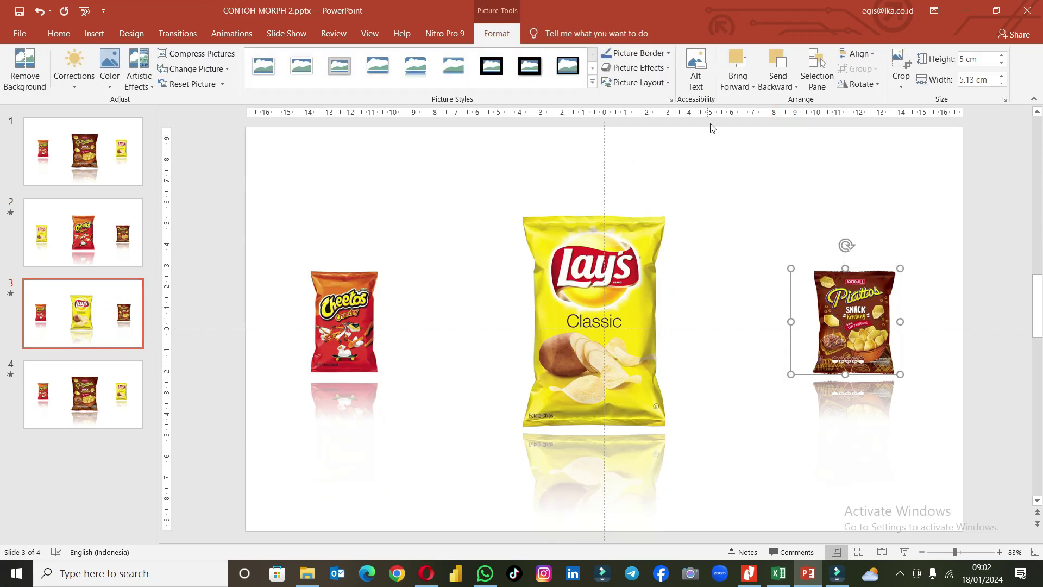
click(59, 234)
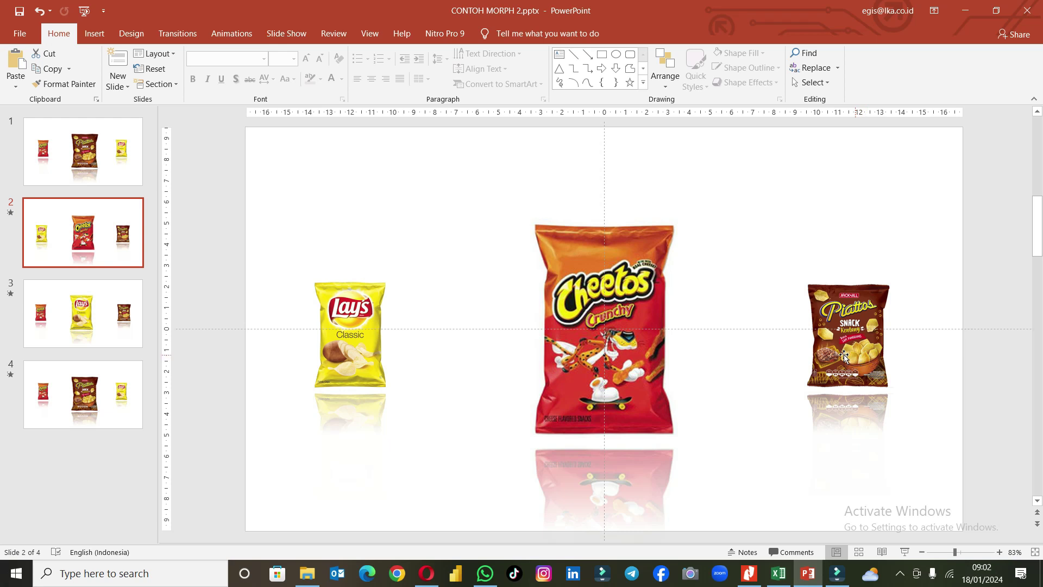
On slide 3, put Piattos on the left and Cheetos on the right, sending Cheetos backward.
click(130, 334)
drag(357, 331, 912, 415)
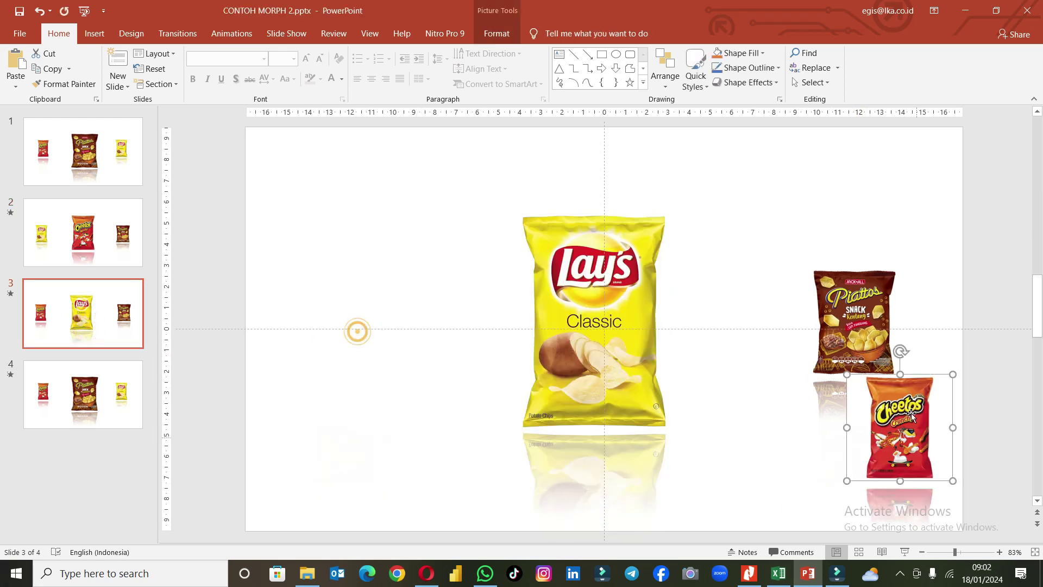
drag(848, 332, 324, 339)
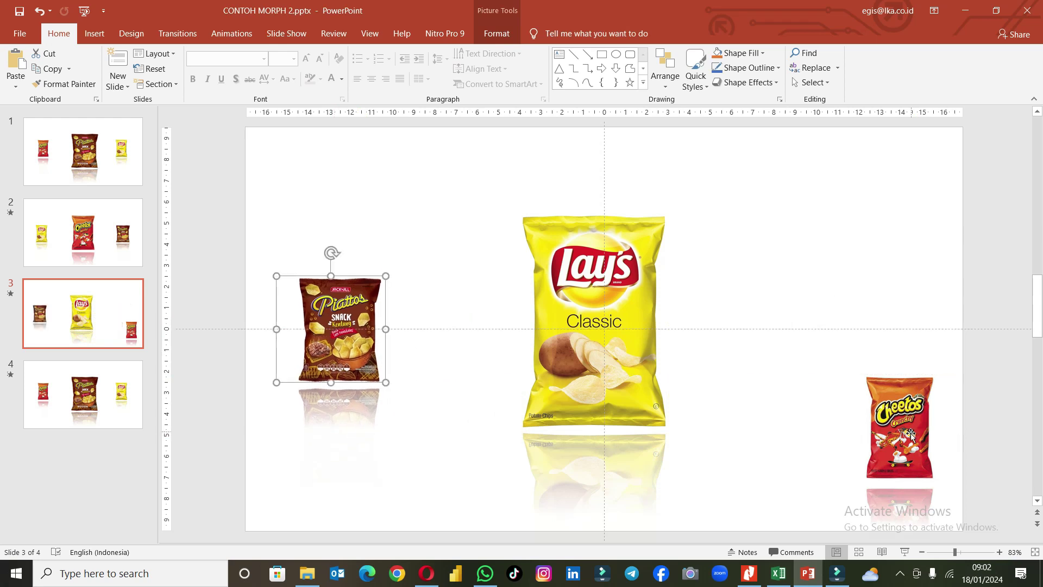
drag(911, 435, 879, 338)
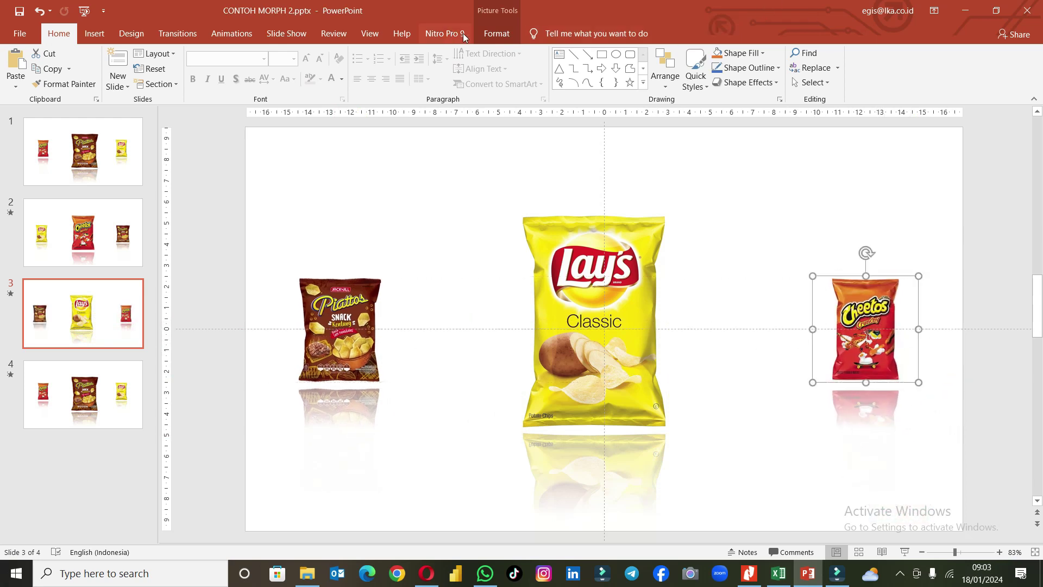
click(496, 33)
click(796, 87)
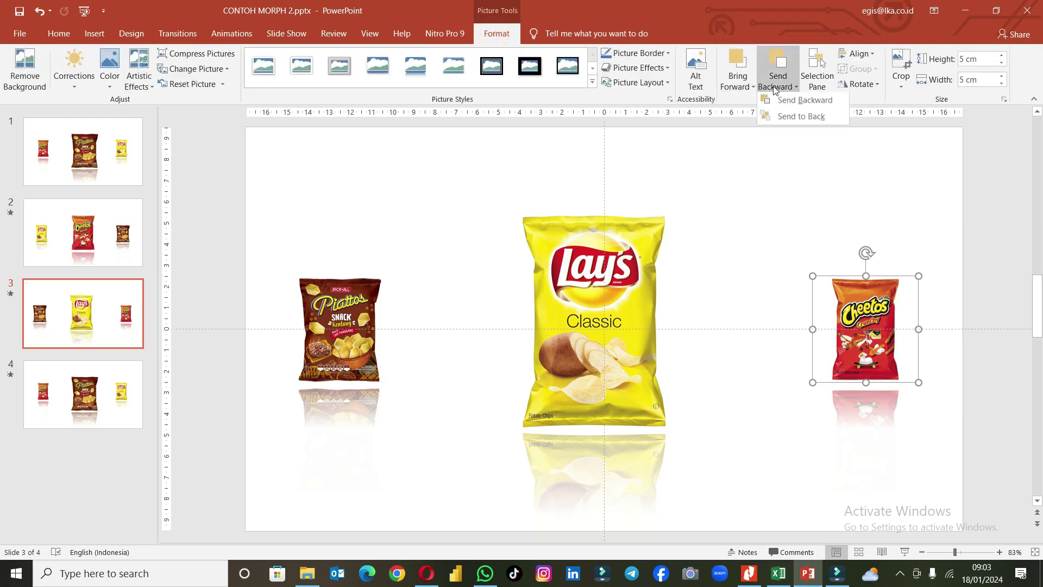
click(782, 103)
Send the Lay's bag on slide 4 one layer backward.
click(109, 391)
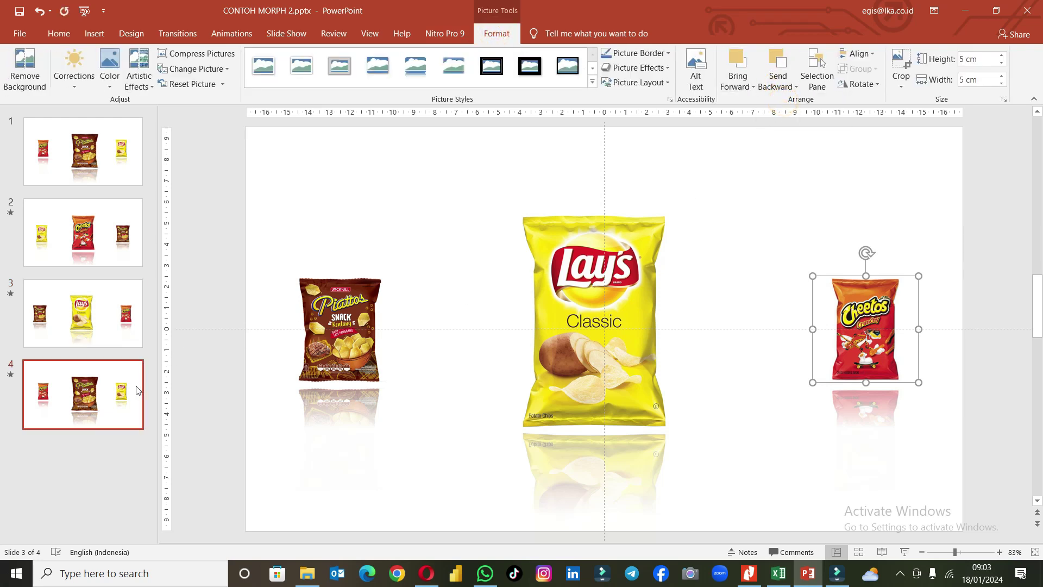
click(835, 332)
click(778, 83)
click(787, 102)
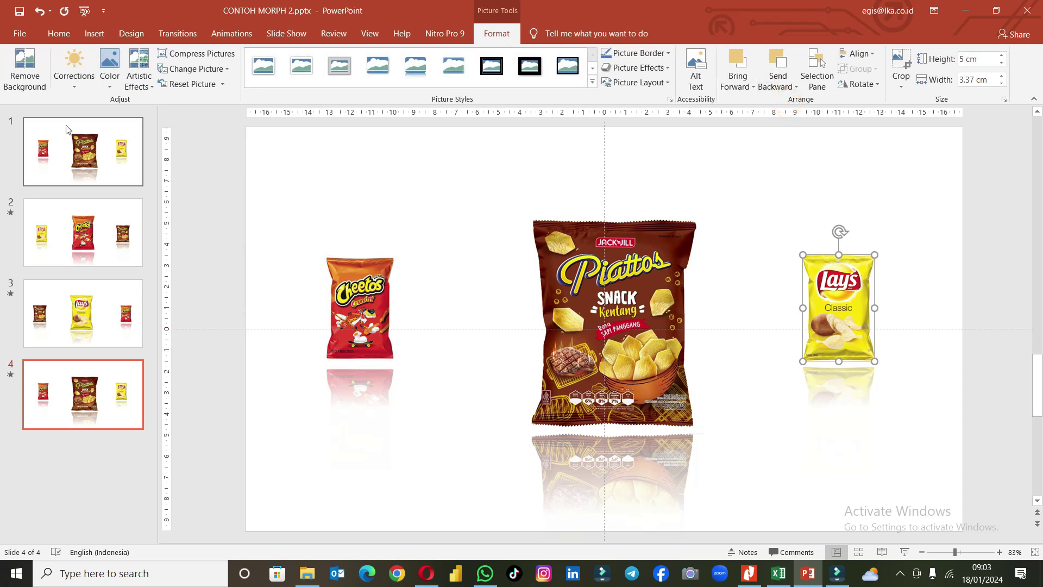
click(88, 149)
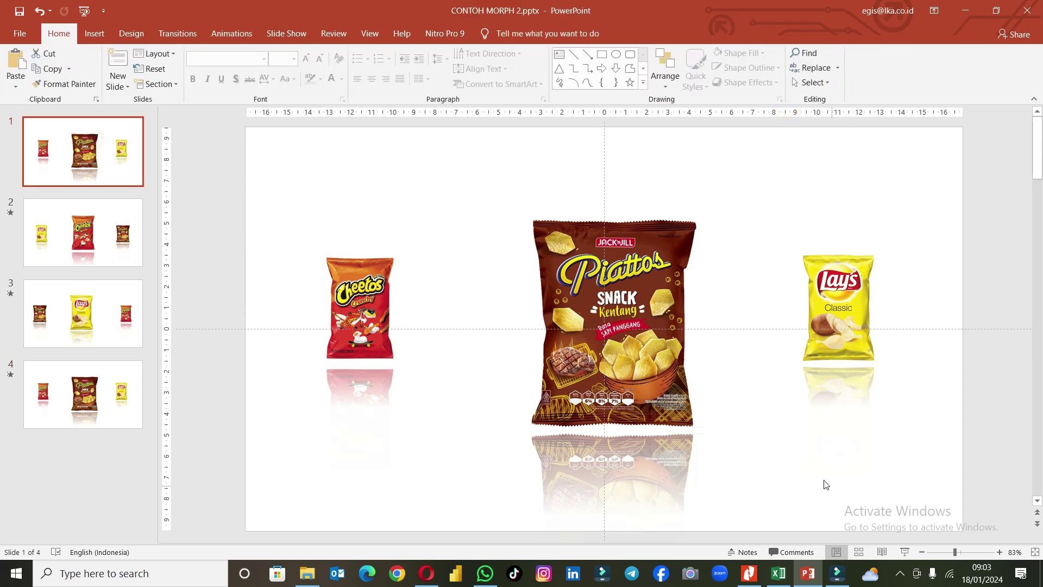
Run the slideshow from the beginning through all four Morph slides and past the end.
click(286, 33)
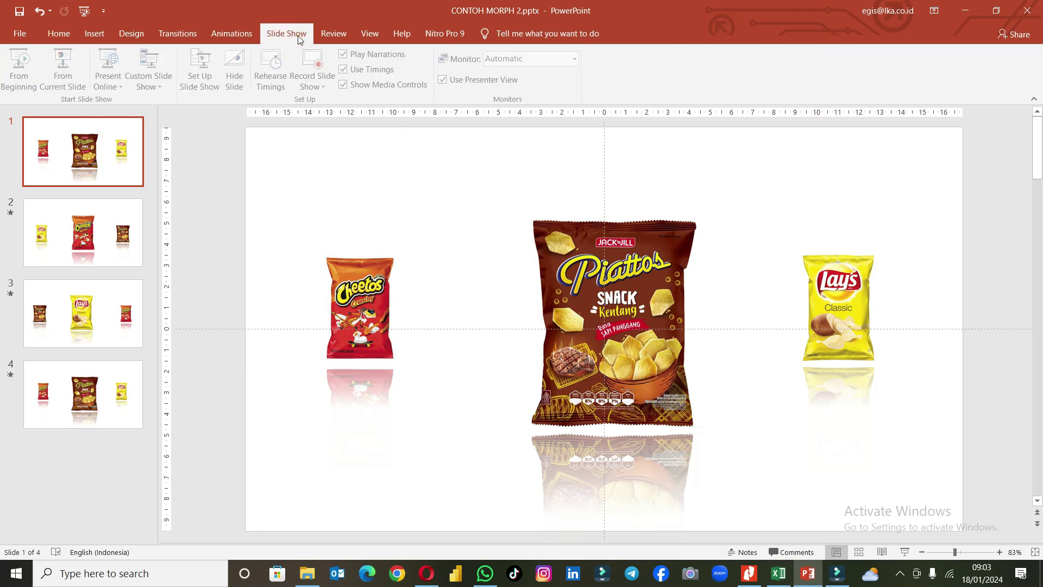
click(23, 61)
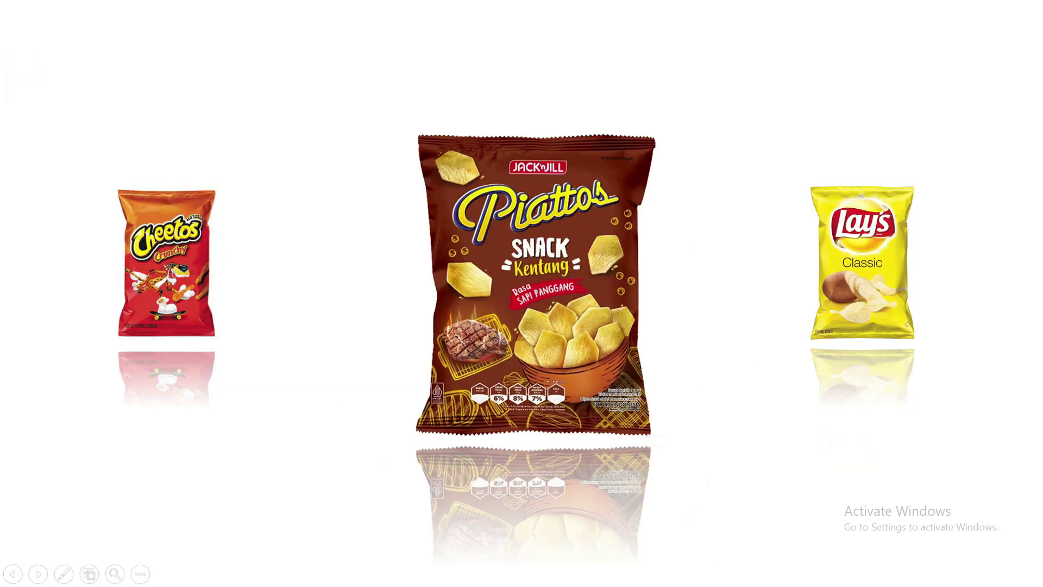
click(812, 565)
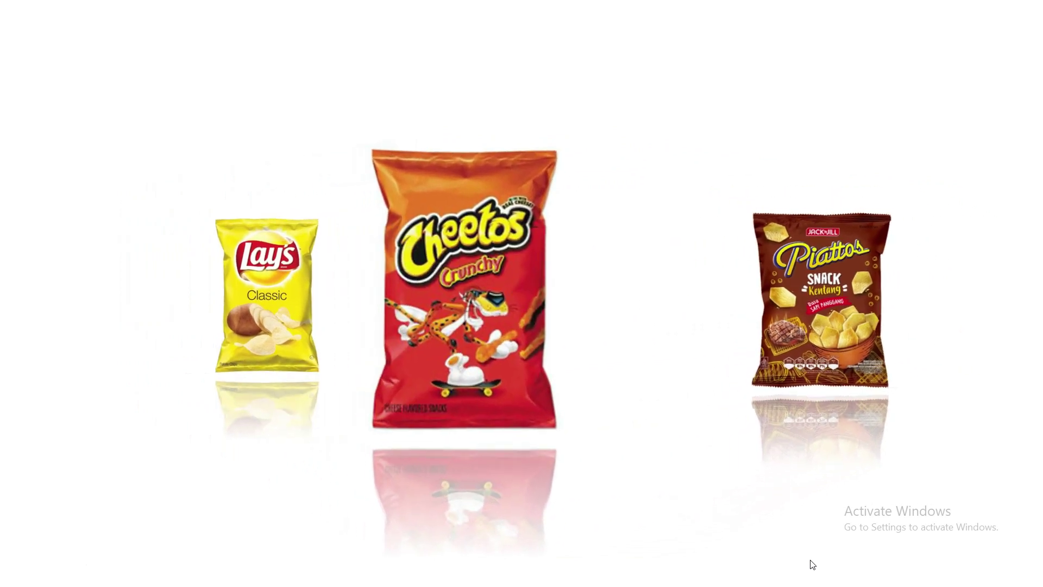
key(Right)
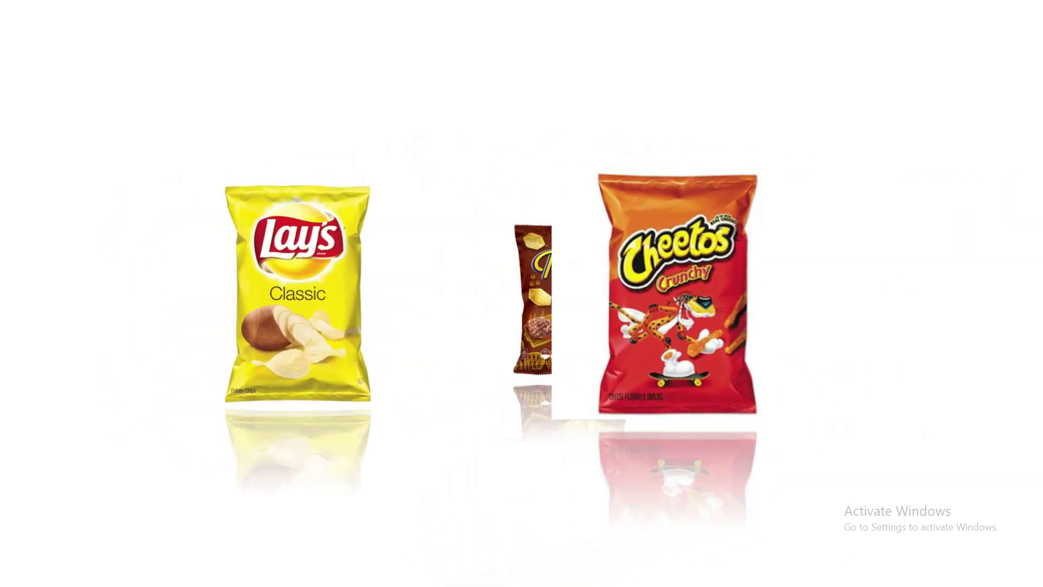
key(Right)
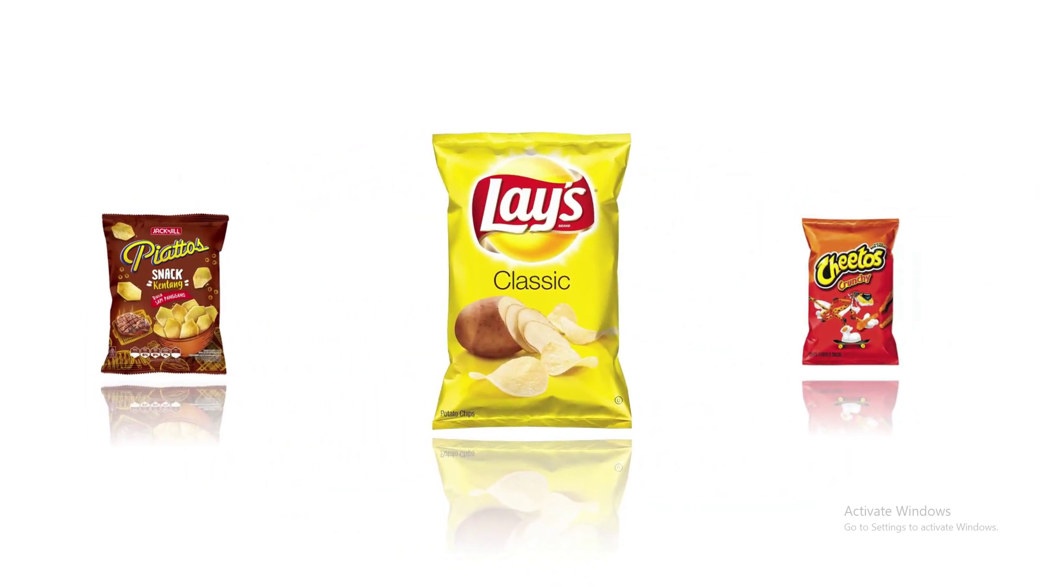
key(Right)
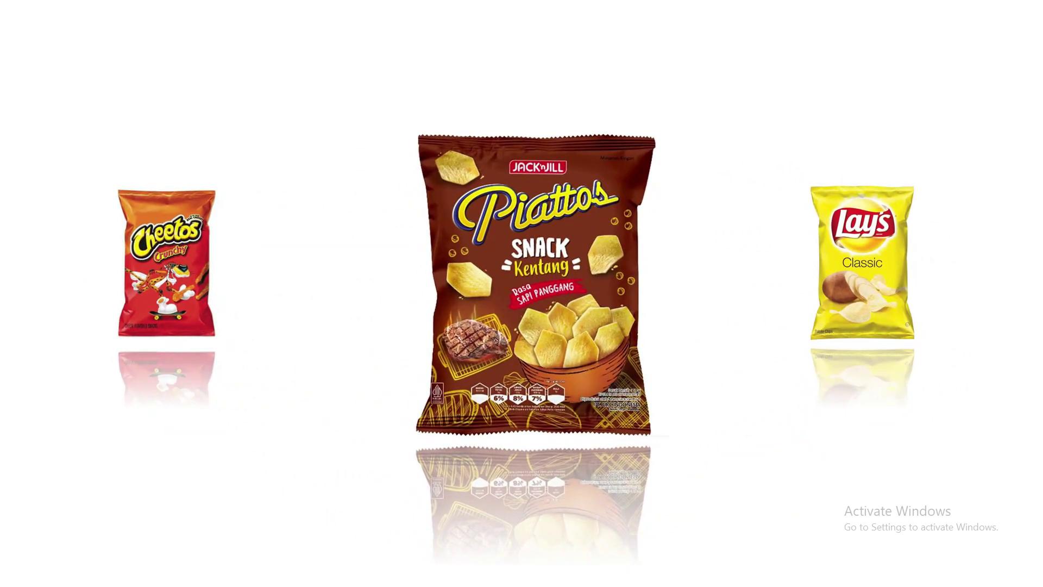
key(Right)
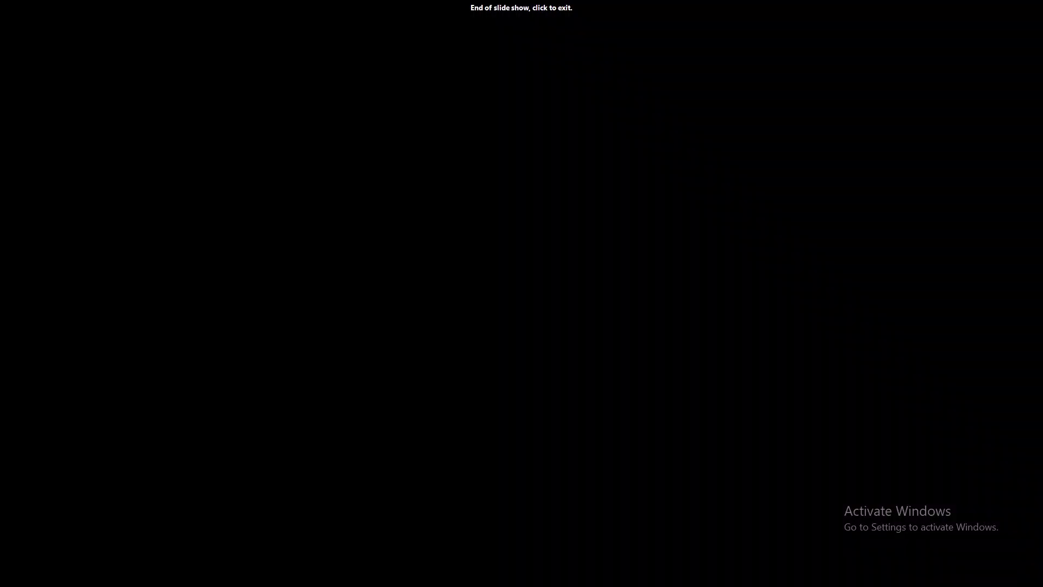